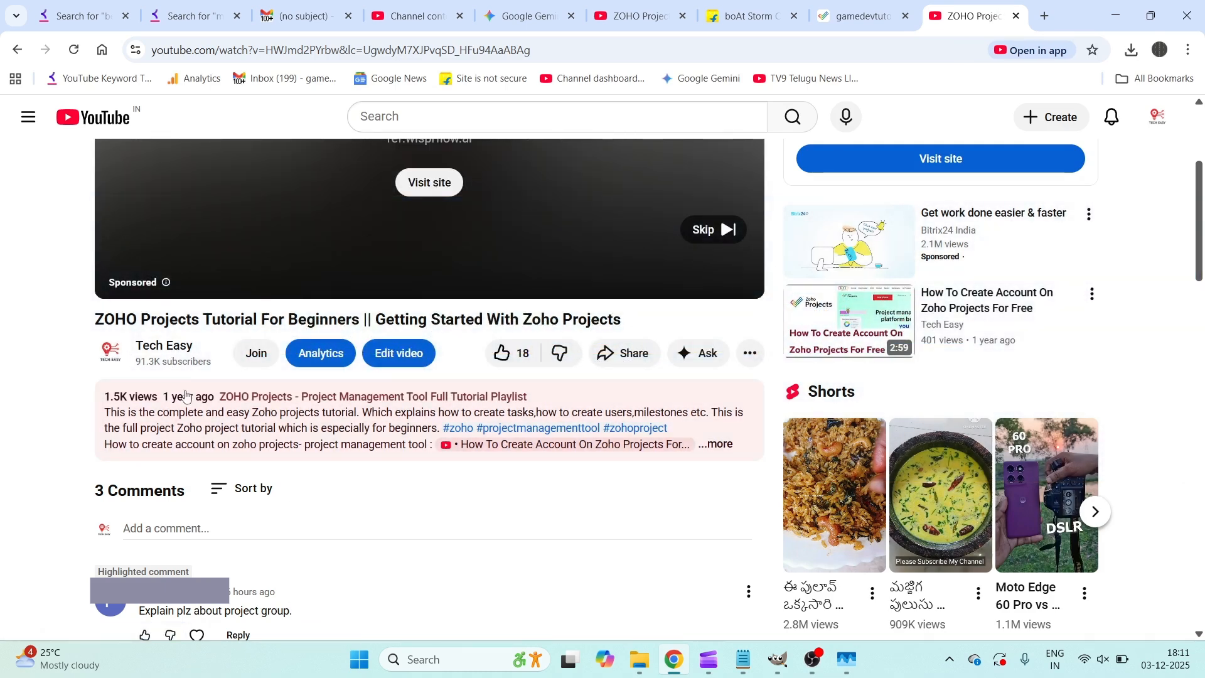
Step: Highlight the YouTube comment about project groups, then switch to the Zoho Projects tab
mouse_move(170, 396)
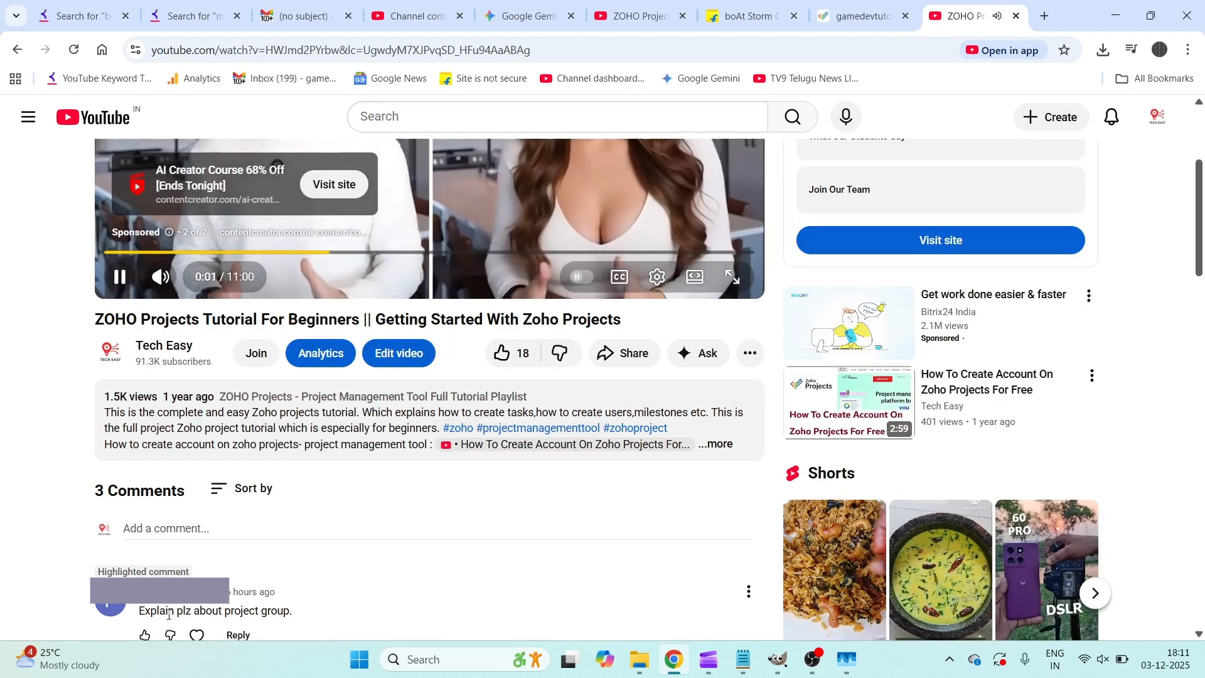
drag(138, 610, 287, 617)
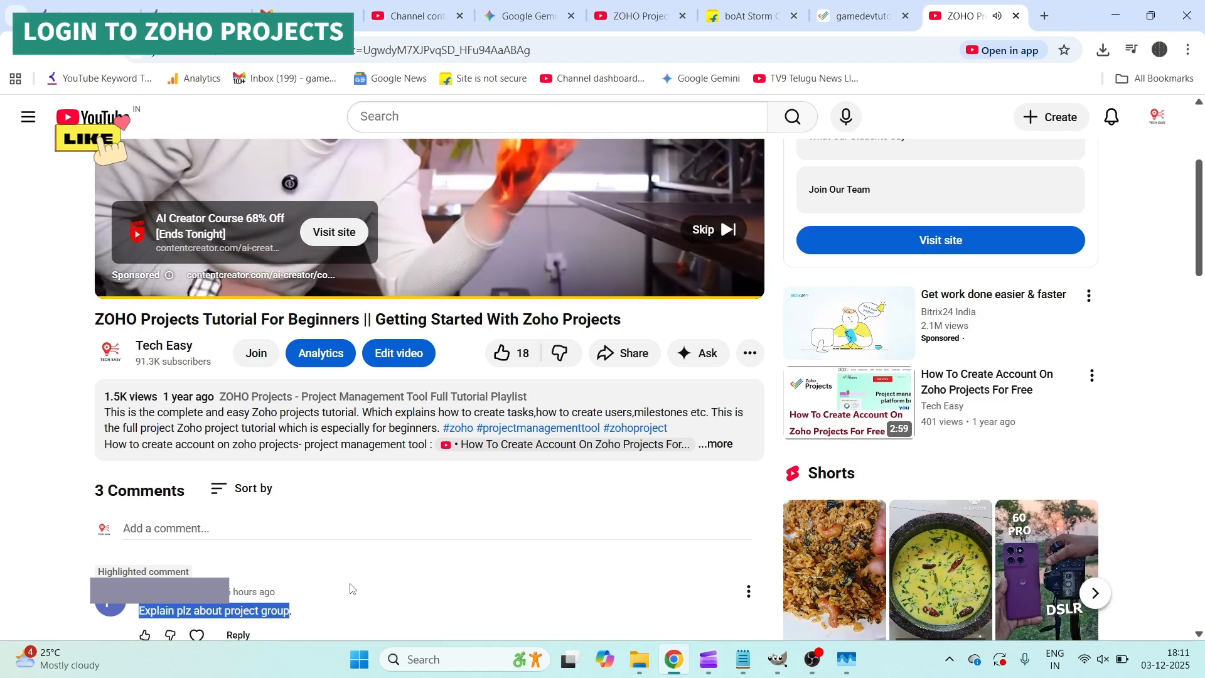
click(847, 16)
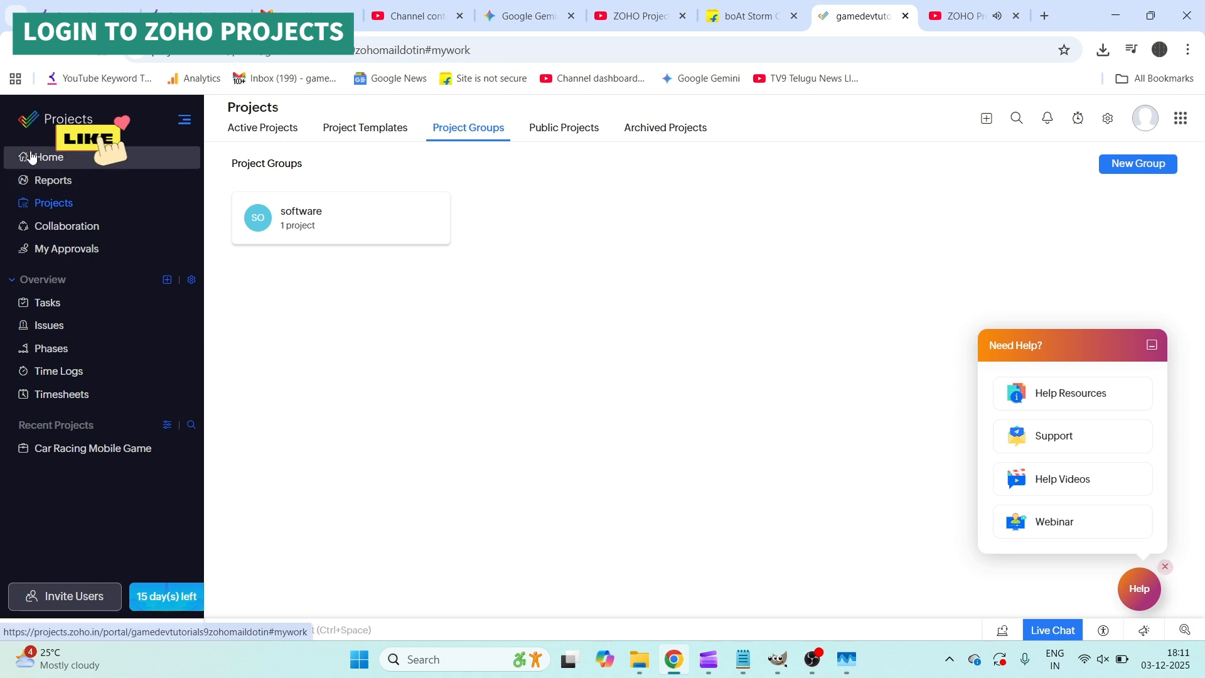
Step: Go from Home to Projects and show the Active Projects list with Car Racing Mobile Game
click(37, 161)
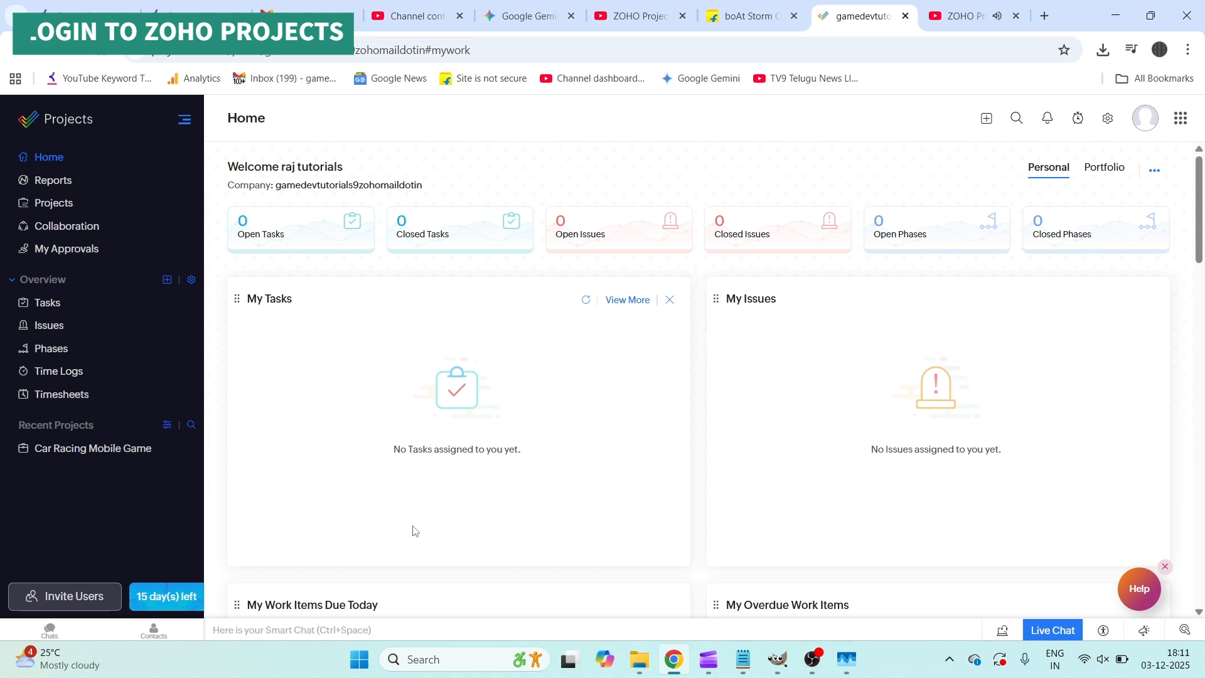
click(70, 212)
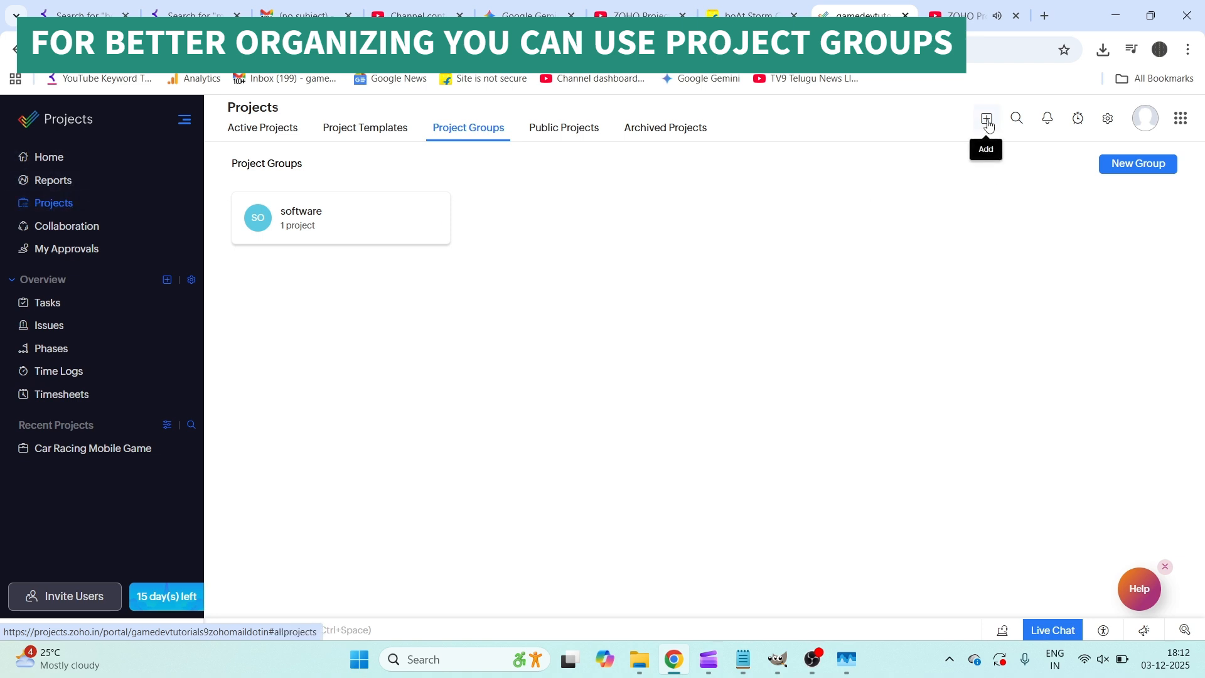
click(258, 133)
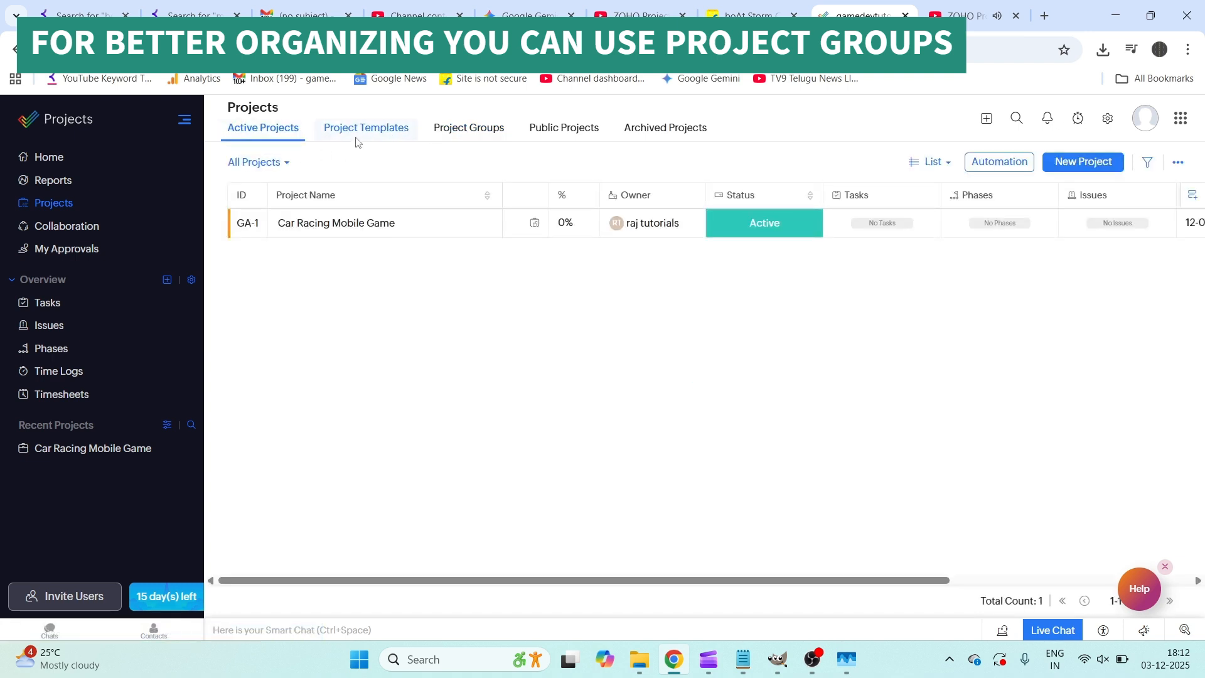
Step: Start a blank new project titled 'banking android app', without choosing a template
click(1072, 164)
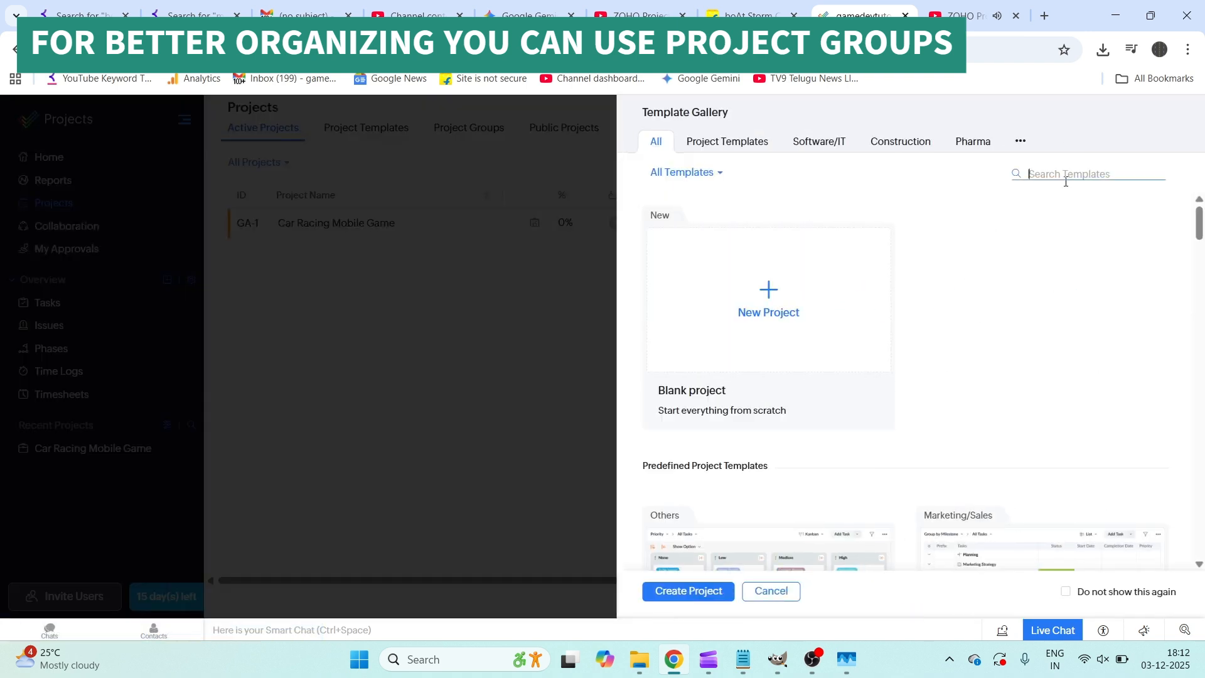
click(779, 312)
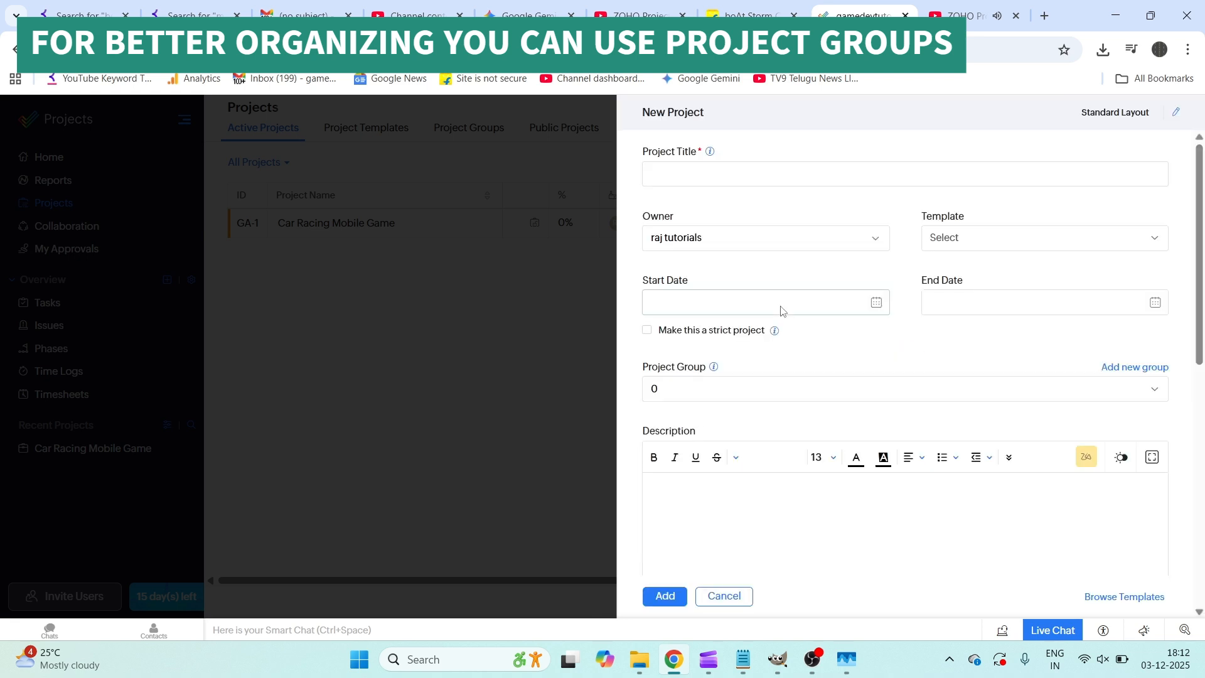
click(676, 180)
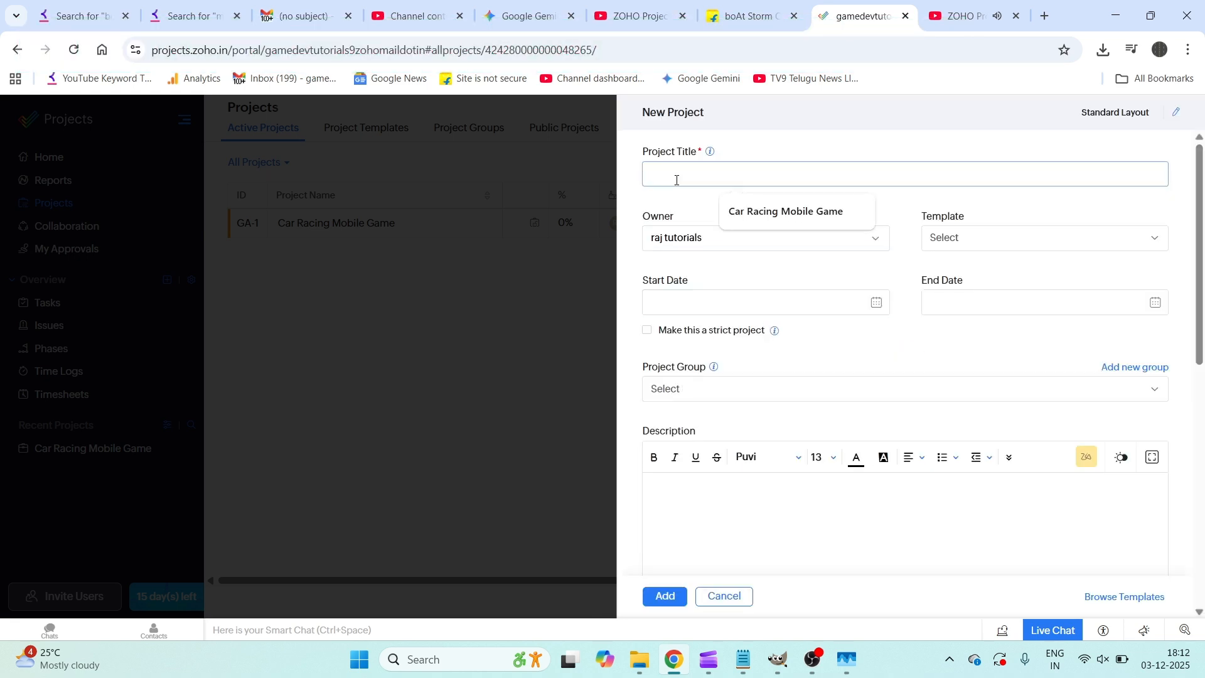
text(banki)
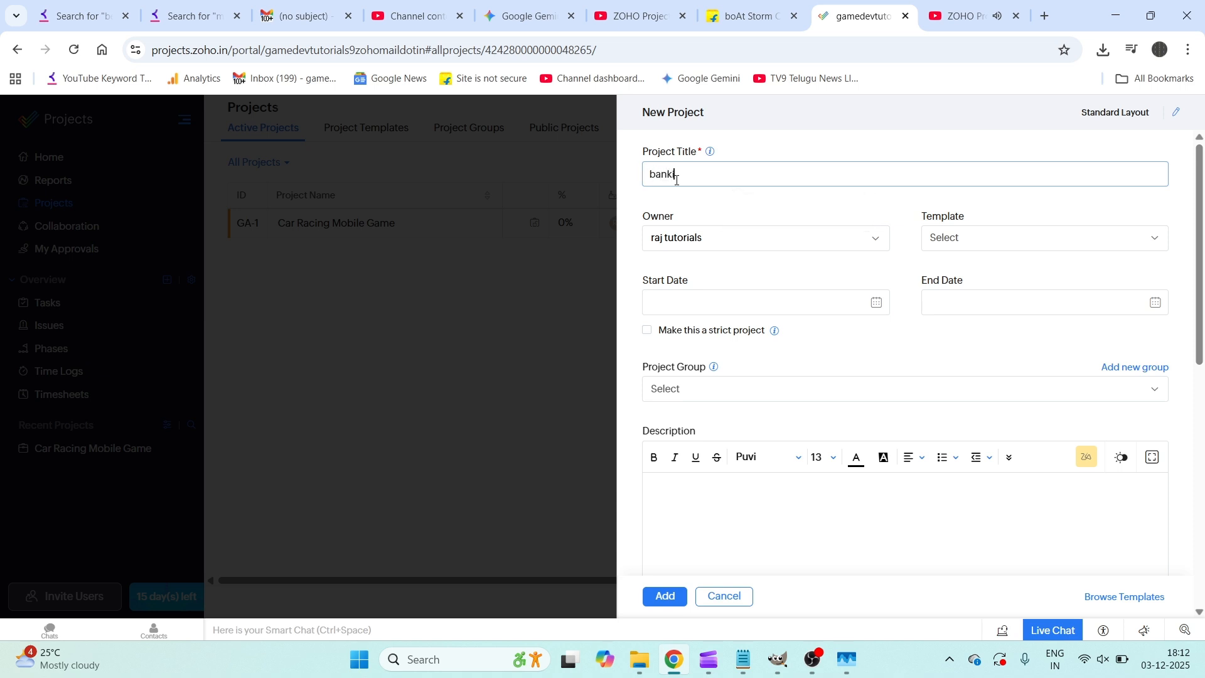
text(ng)
text(android app)
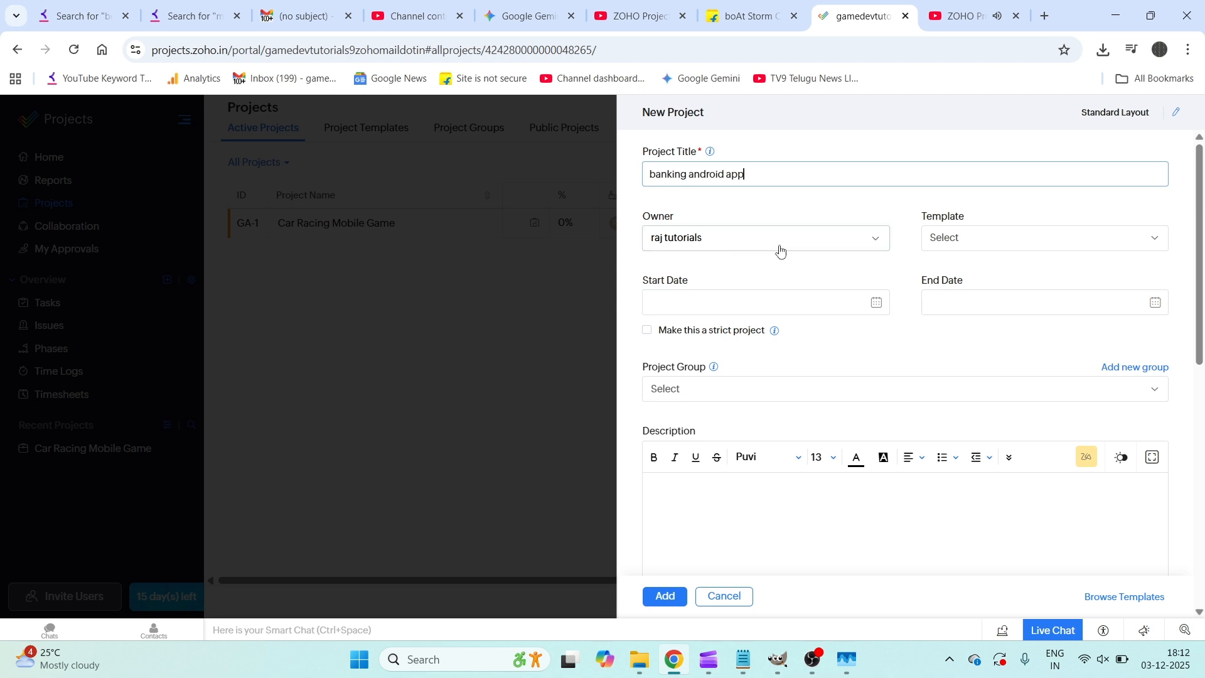
click(1018, 250)
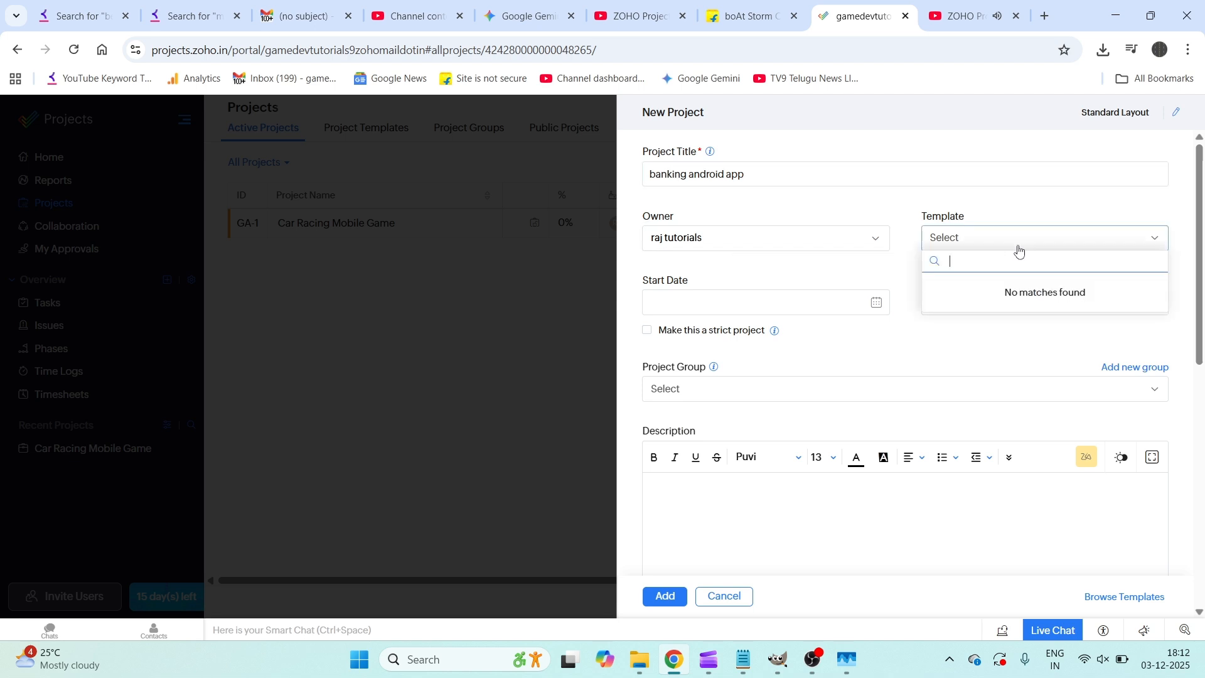
click(953, 207)
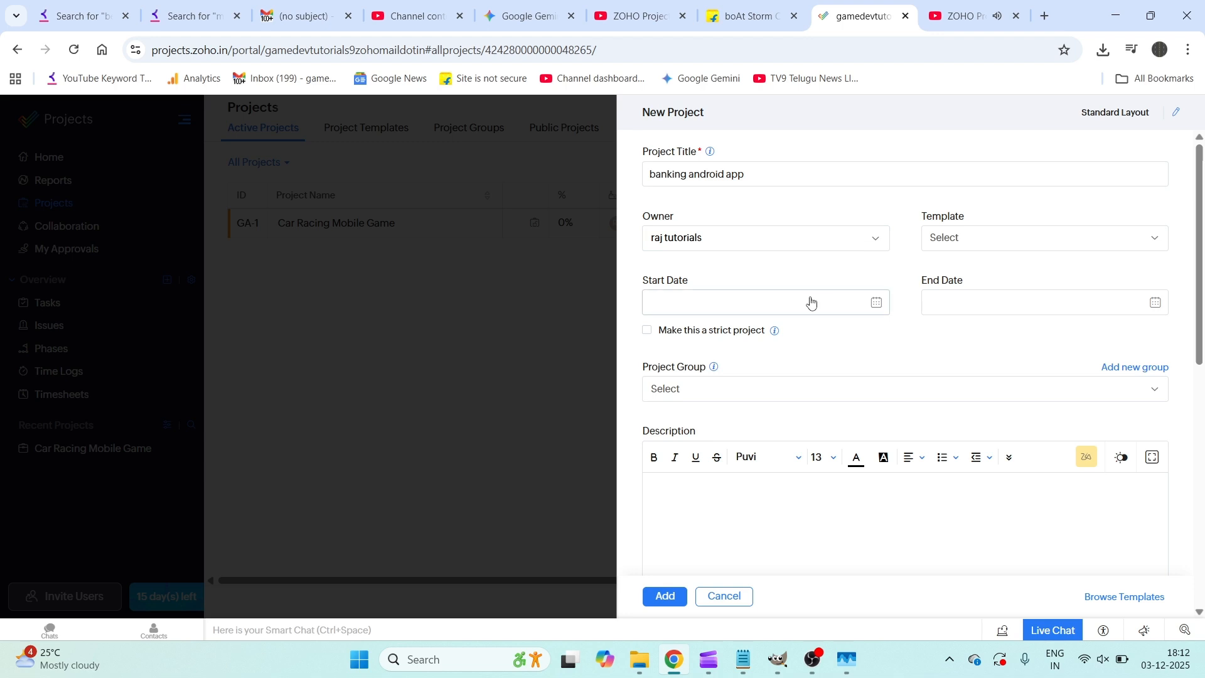
Step: Set the project's start date to 12-05-2025 and end date to 04-16-2026
click(875, 305)
click(810, 381)
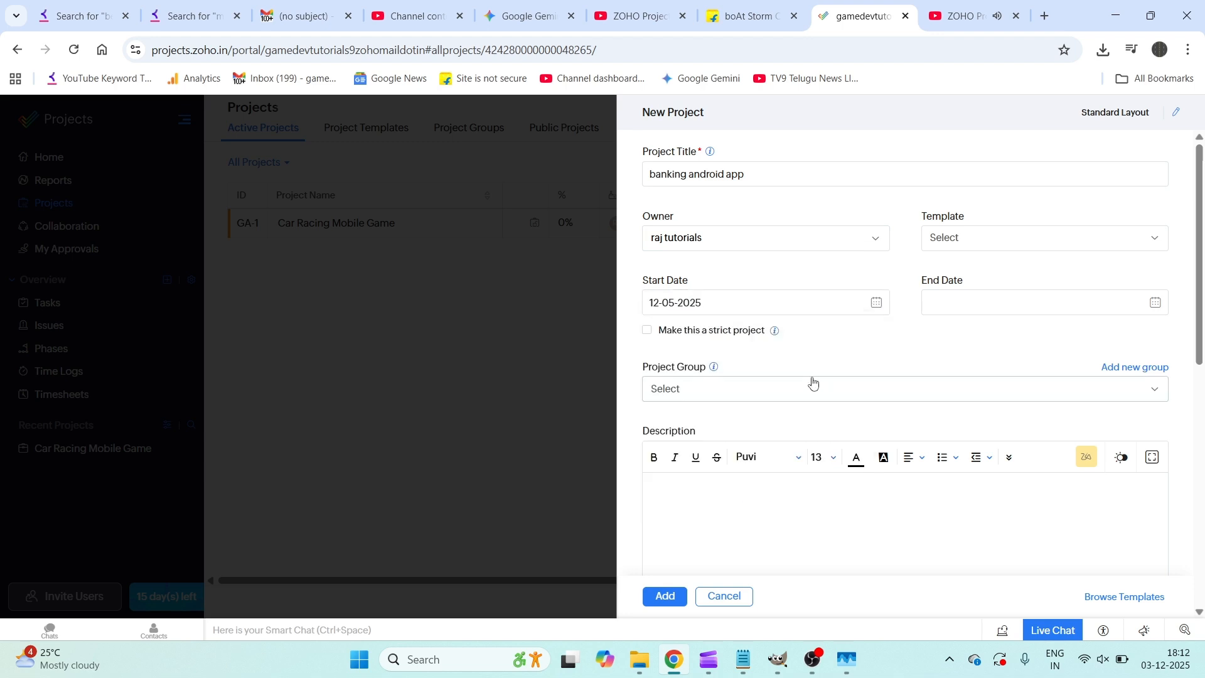
click(1155, 305)
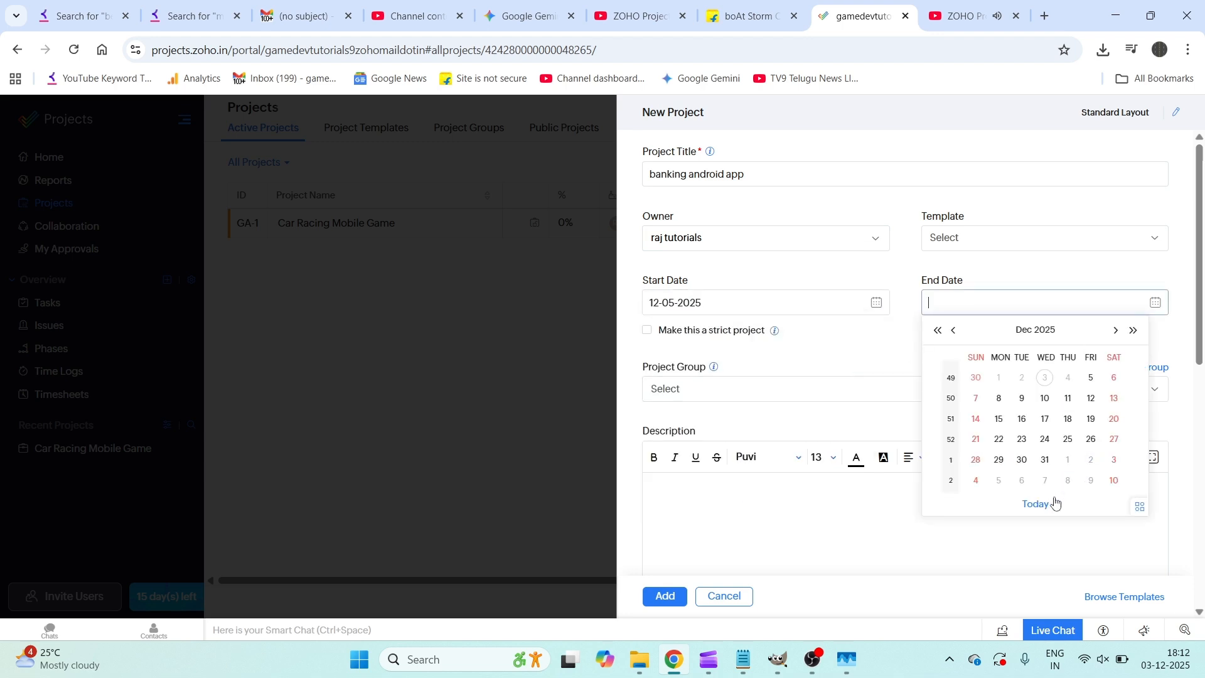
click(1116, 330)
click(1116, 330)
click(1116, 331)
click(1115, 330)
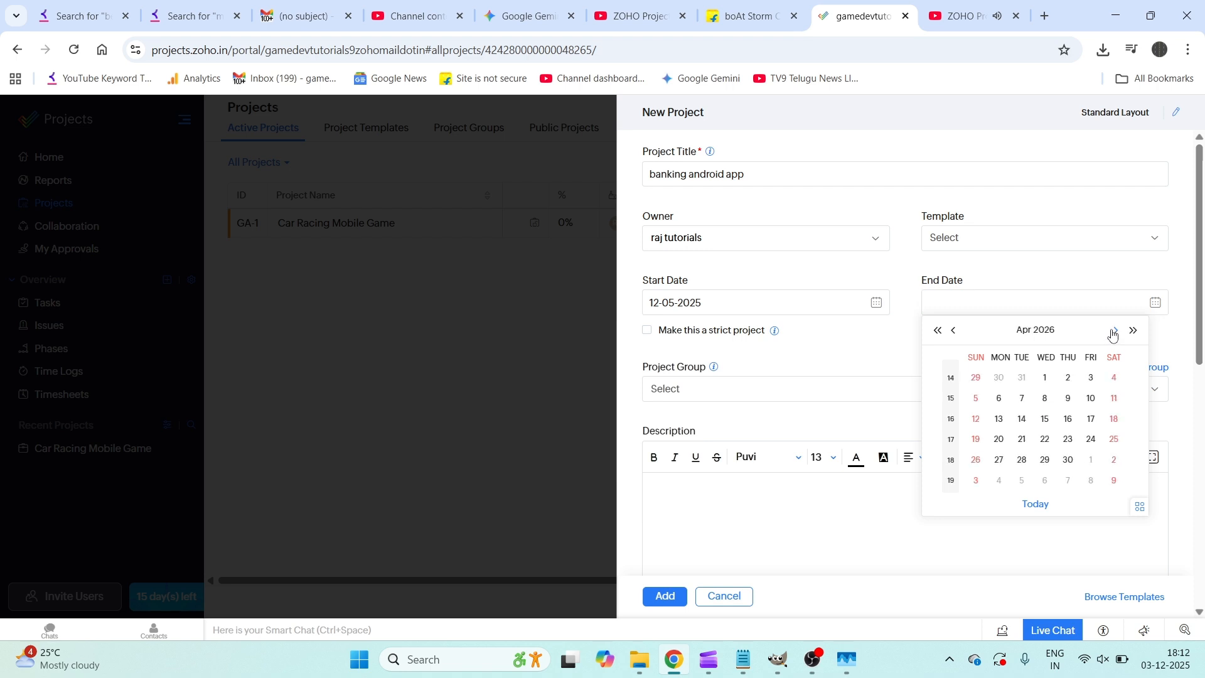
click(1069, 420)
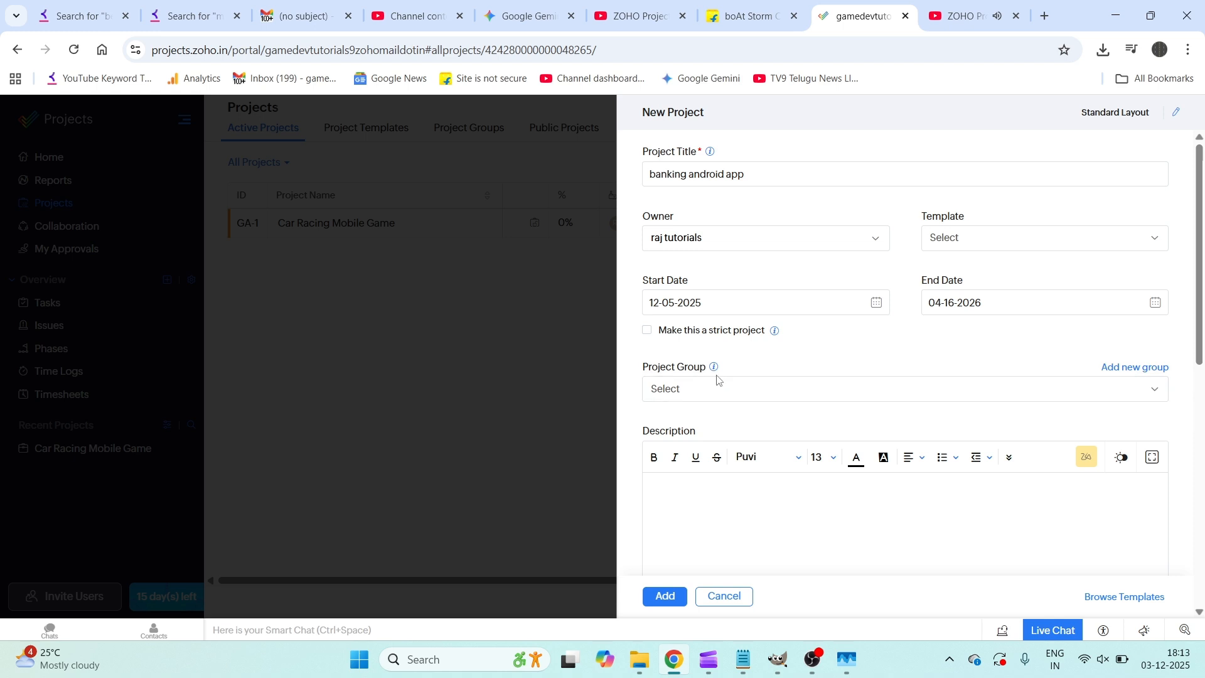
mouse_move(716, 371)
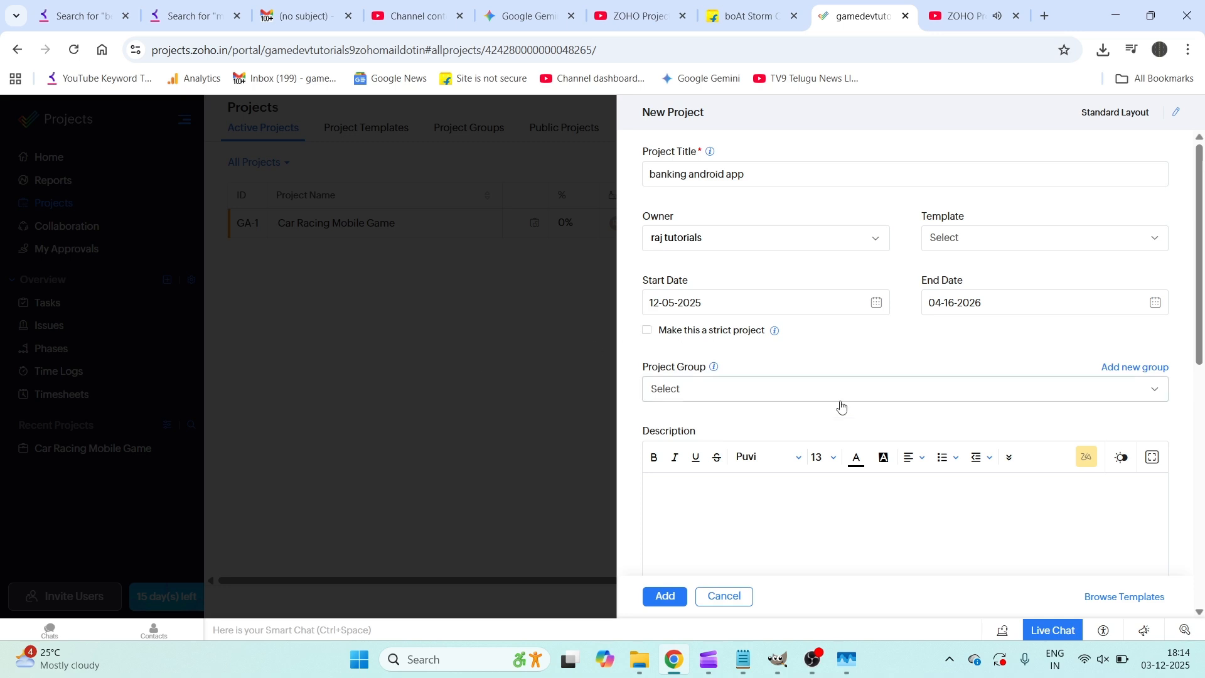
Step: Put the project in the software group and retitle it 'real estate layout xyz'
click(1120, 398)
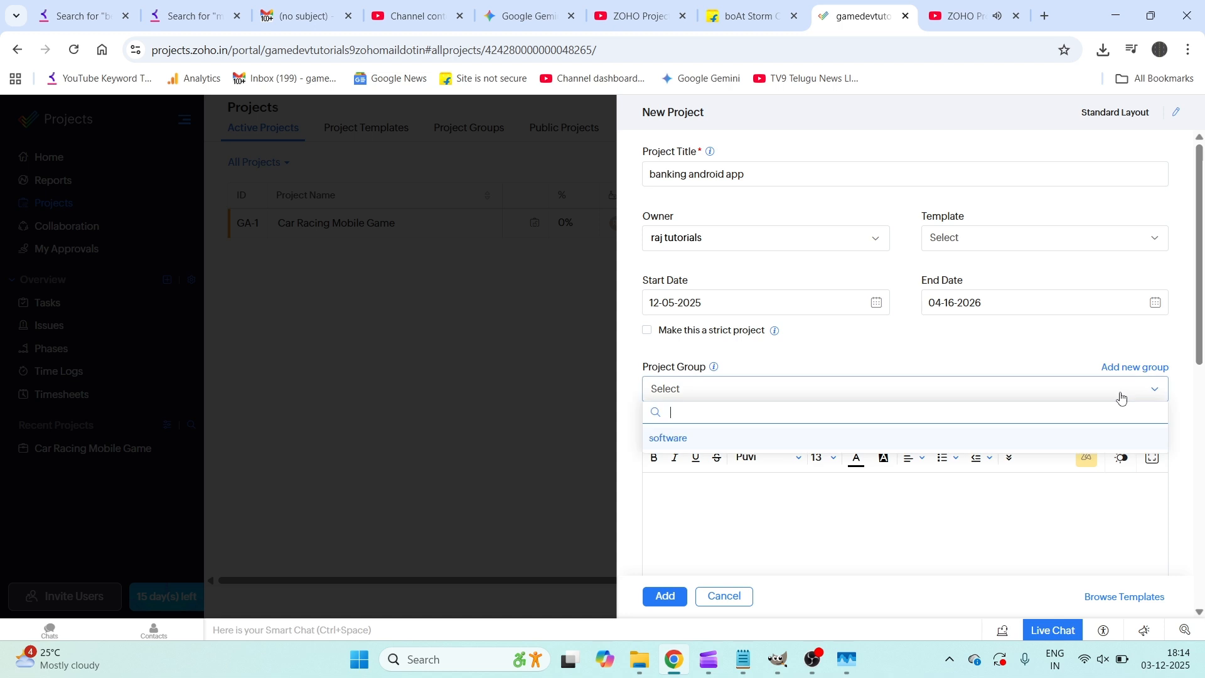
click(676, 439)
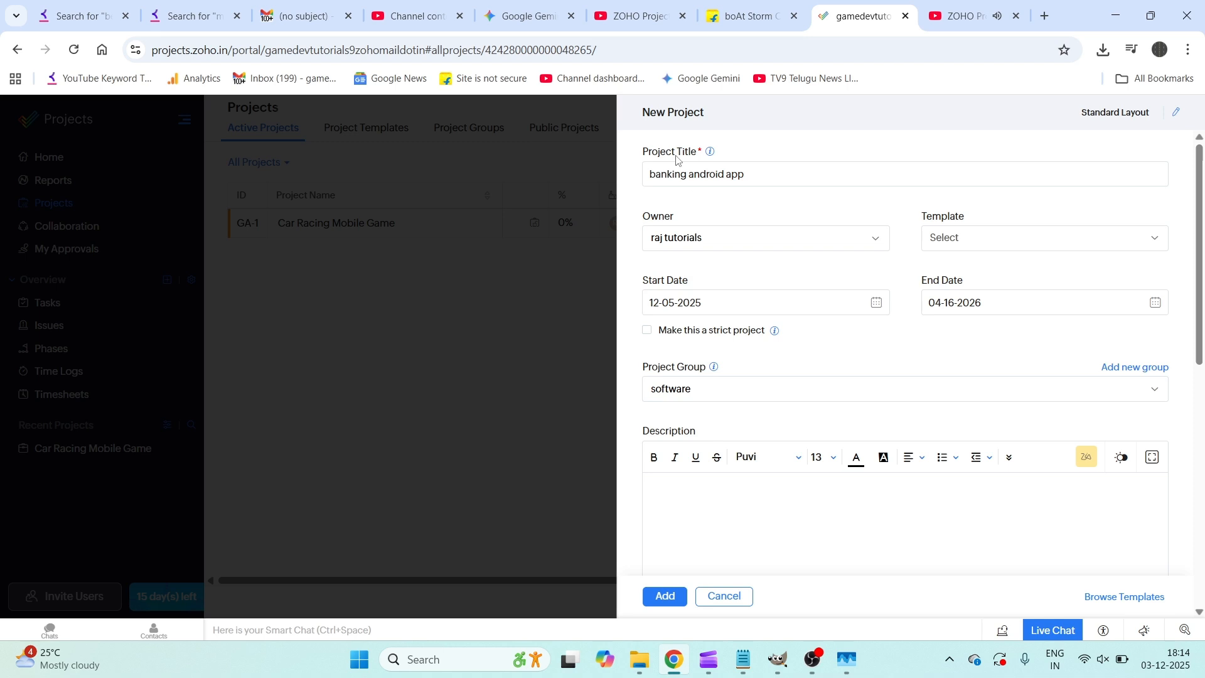
drag(653, 173, 761, 178)
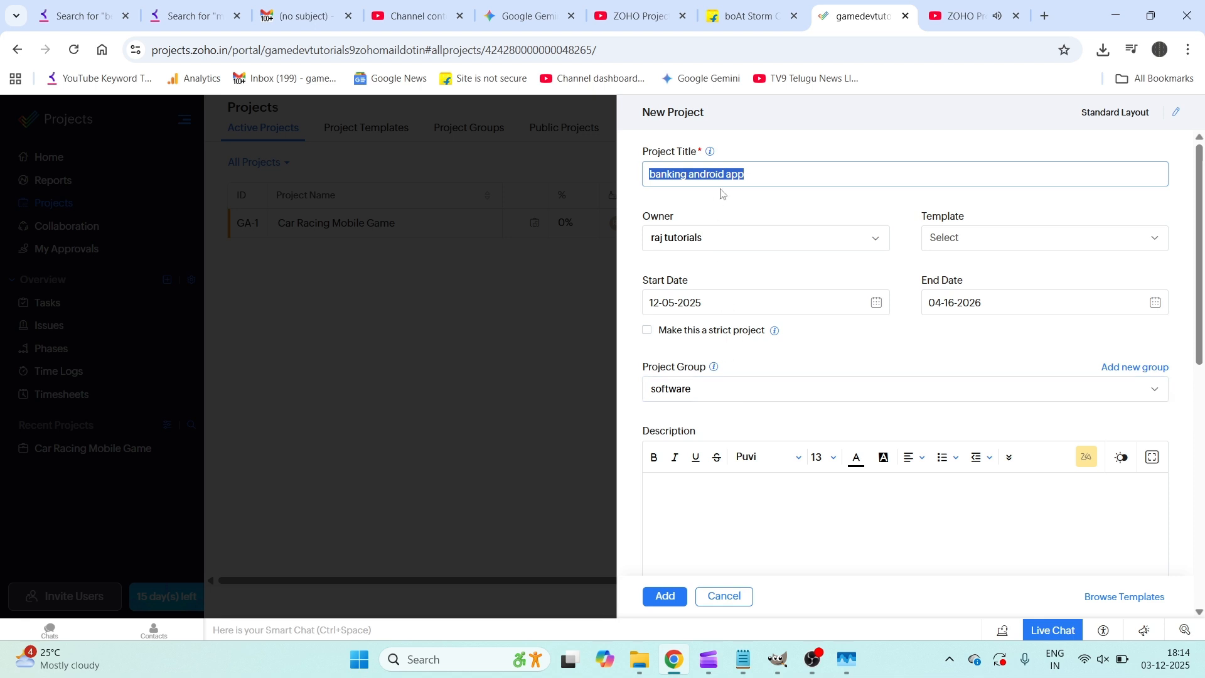
drag(756, 170, 566, 169)
text(real)
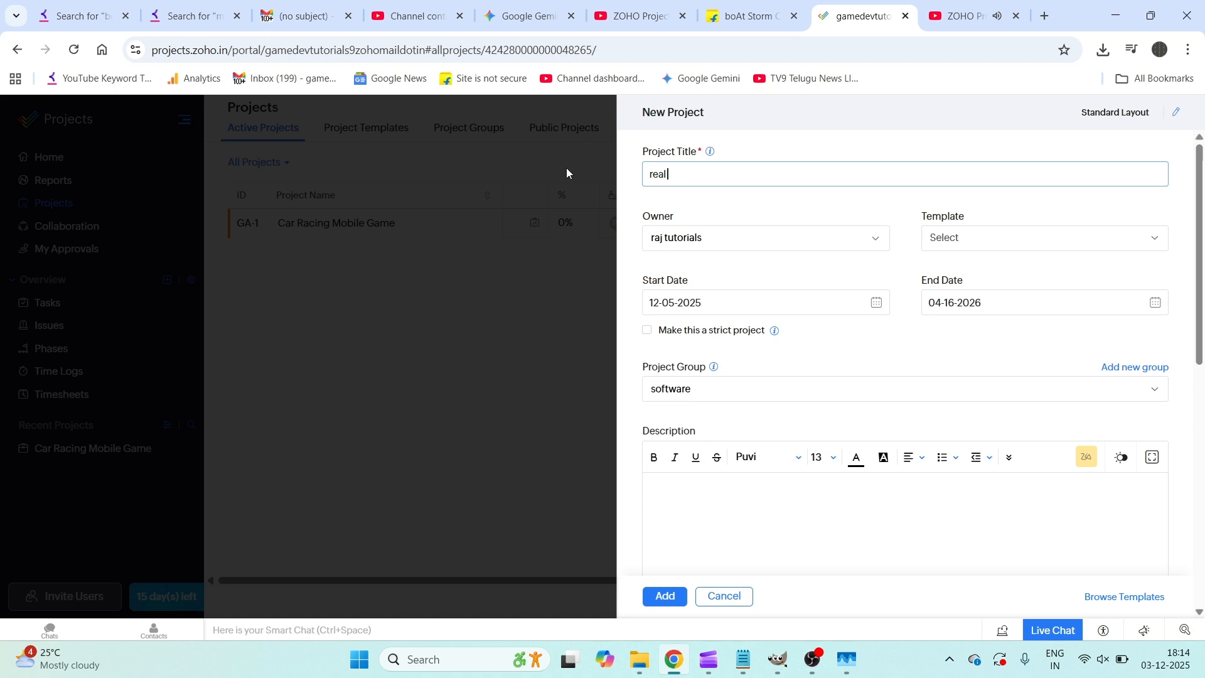
text( estate layout xyz)
Step: Create a new project group named 'real estate projects'
click(1152, 370)
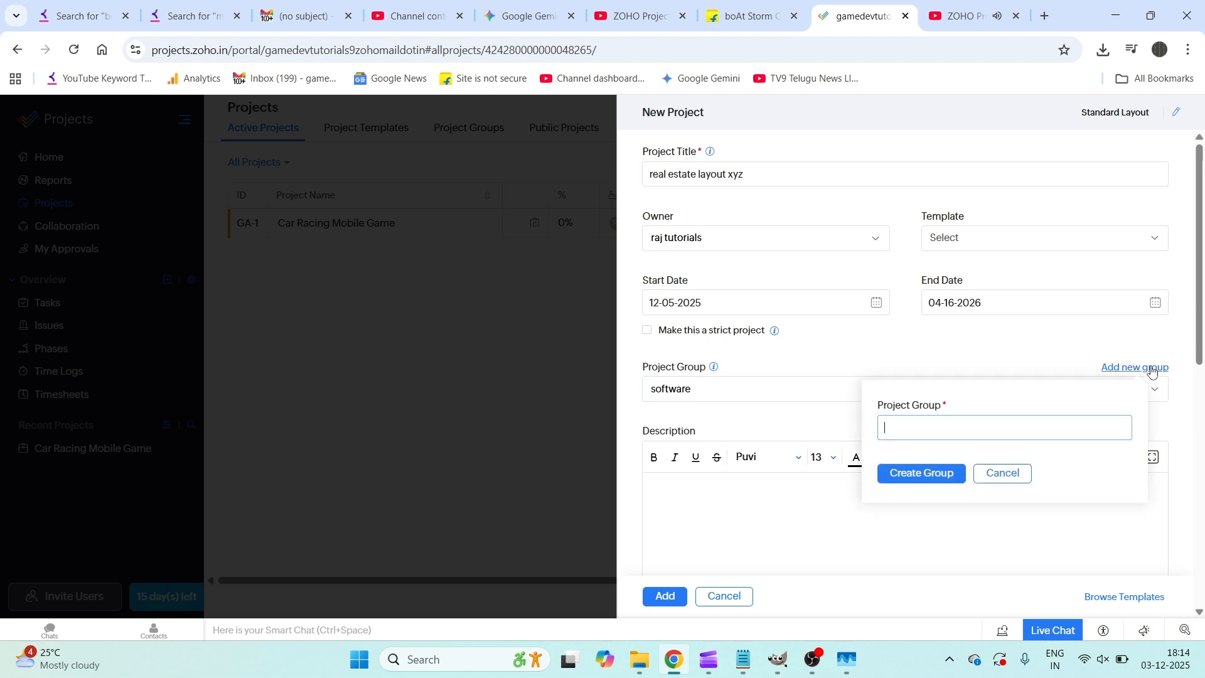
text(real estate projects)
click(920, 474)
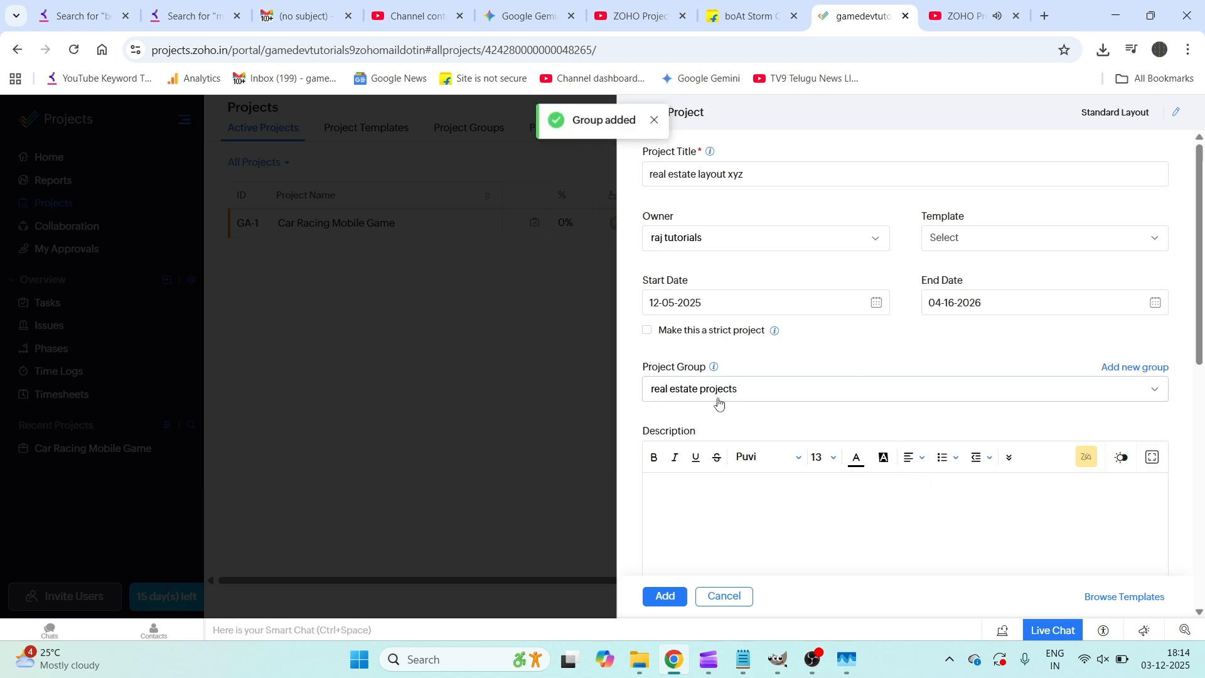
Step: Set Project Access to Public and create the real estate layout xyz project
drag(745, 175, 638, 178)
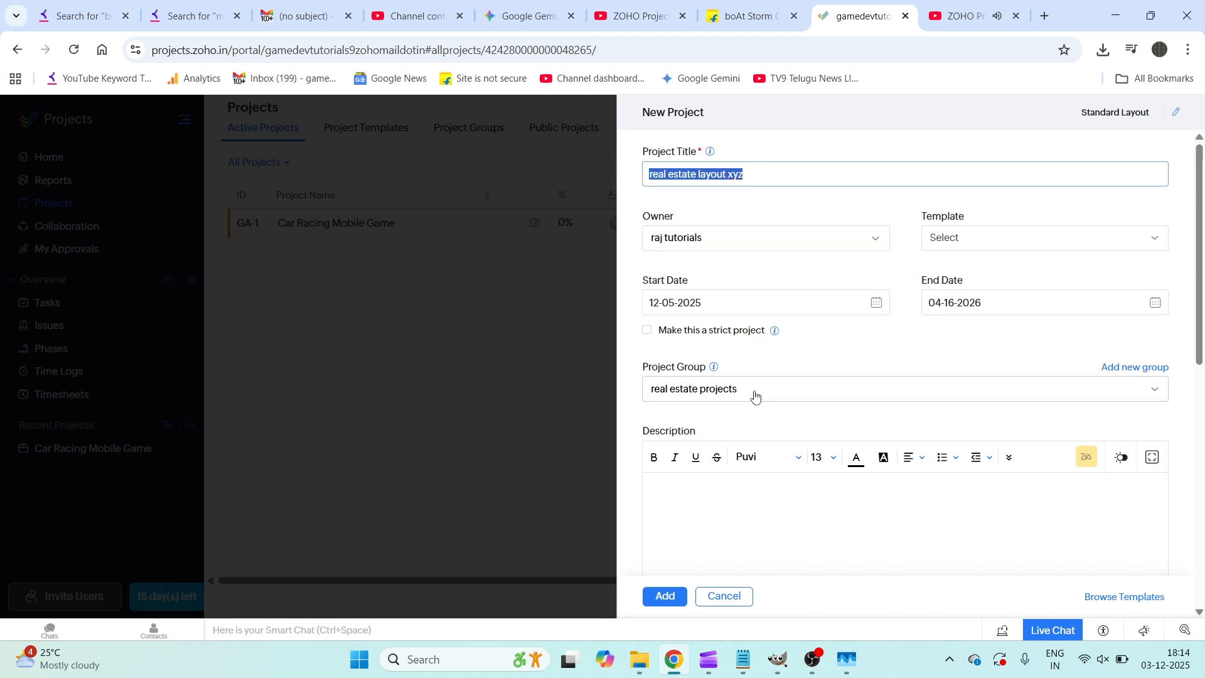
scroll(750, 416, down, 4)
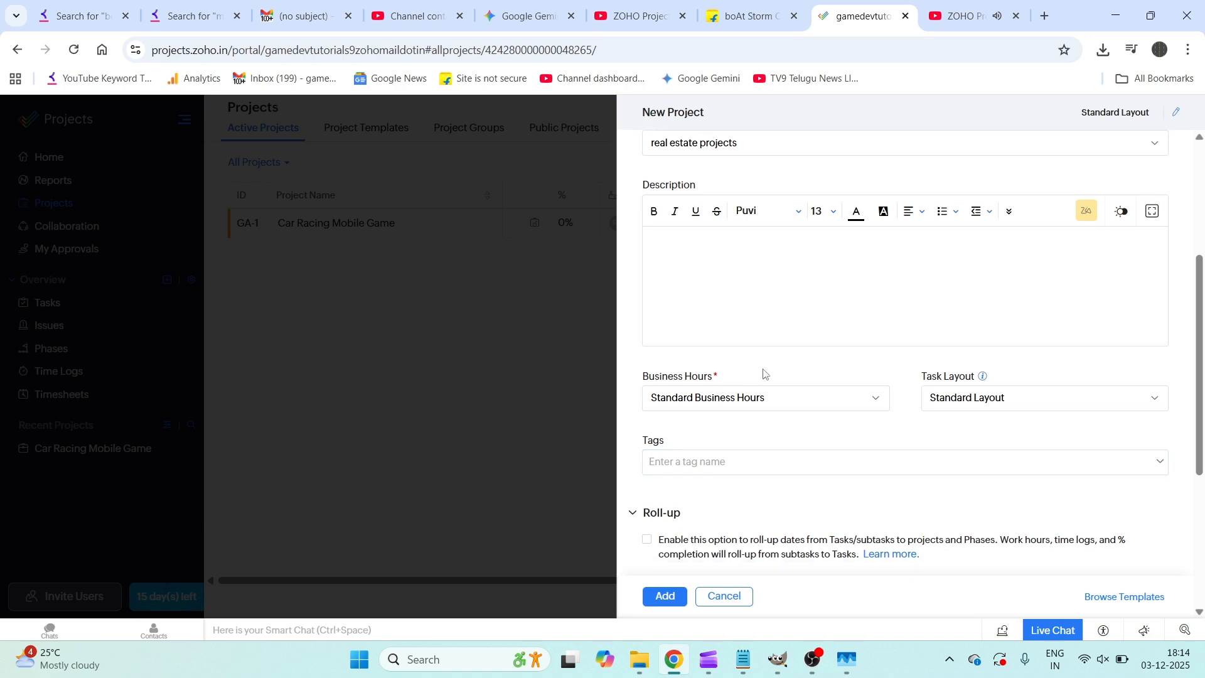
scroll(764, 374, down, 5)
click(648, 538)
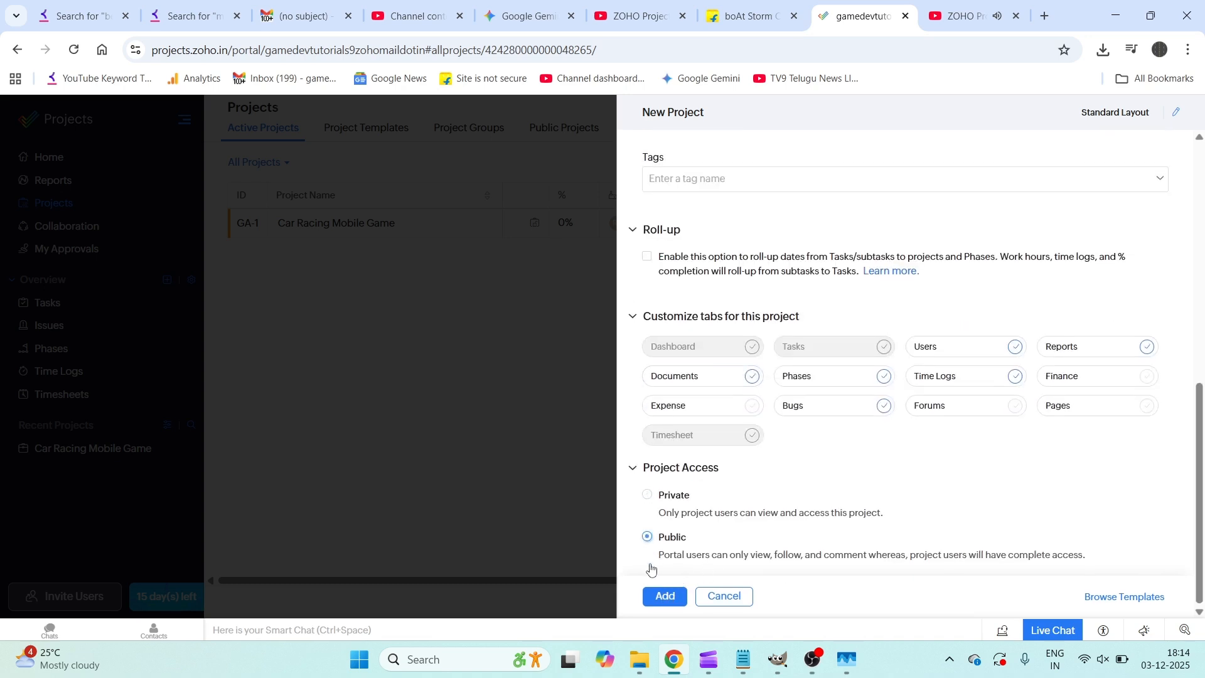
click(665, 597)
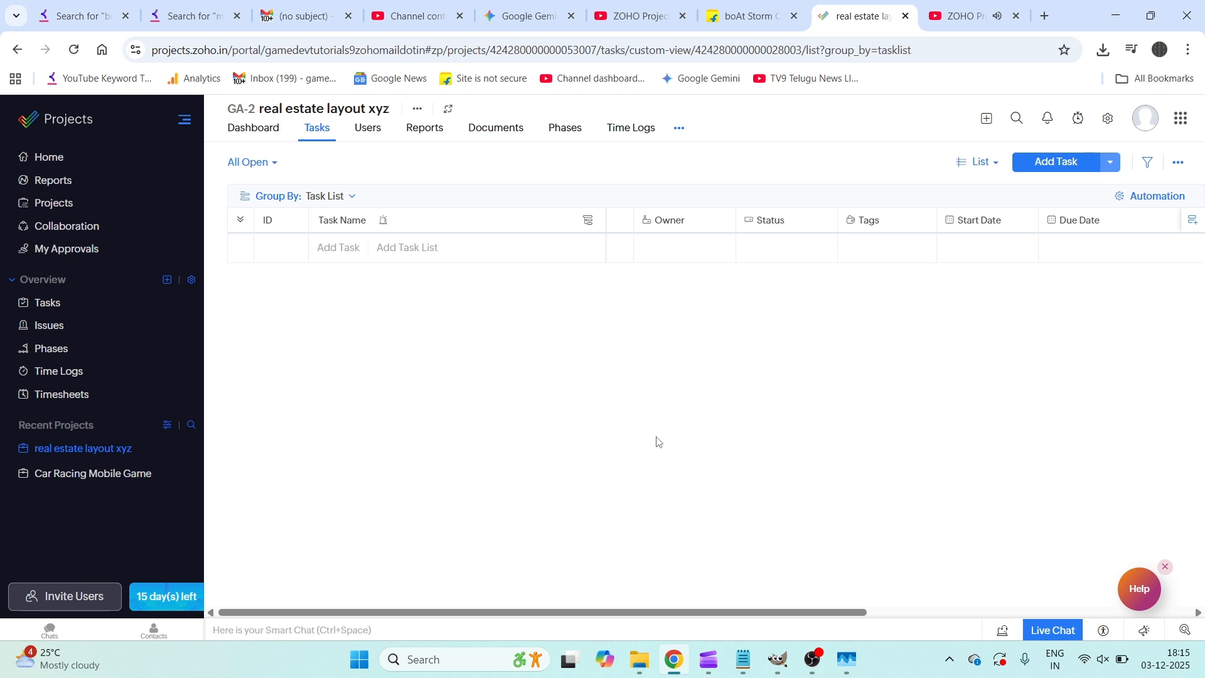
click(48, 212)
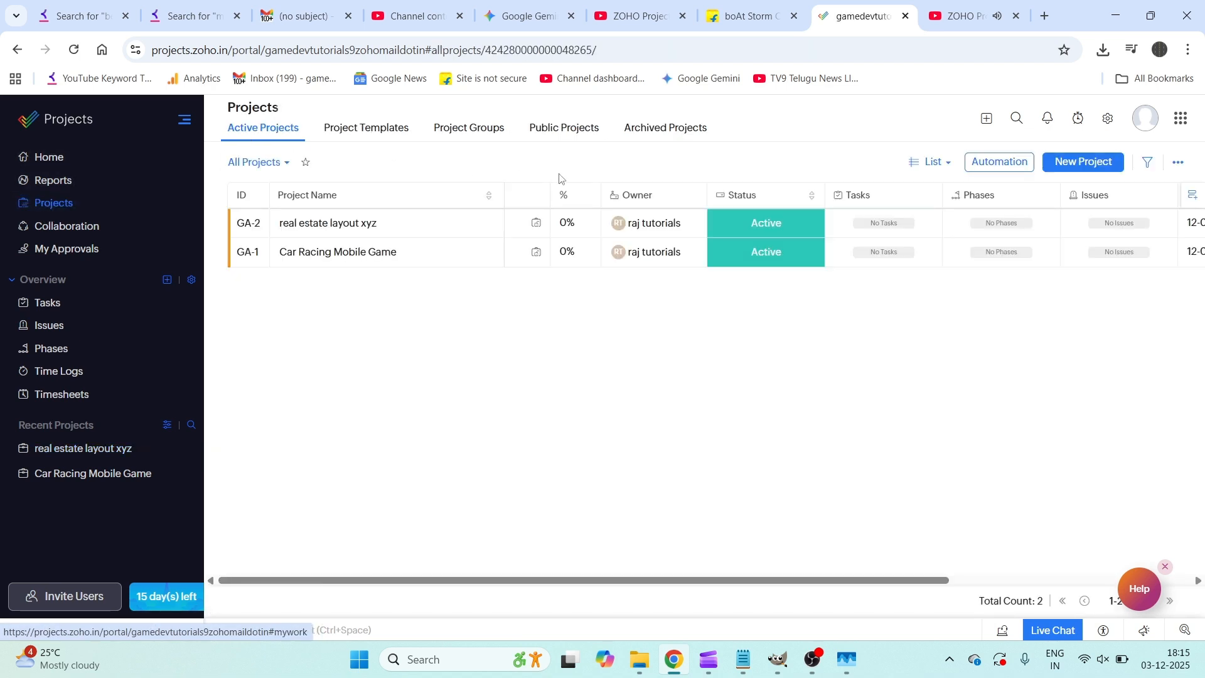
Step: Start a blank new project titled '123 real estate company'
click(1075, 162)
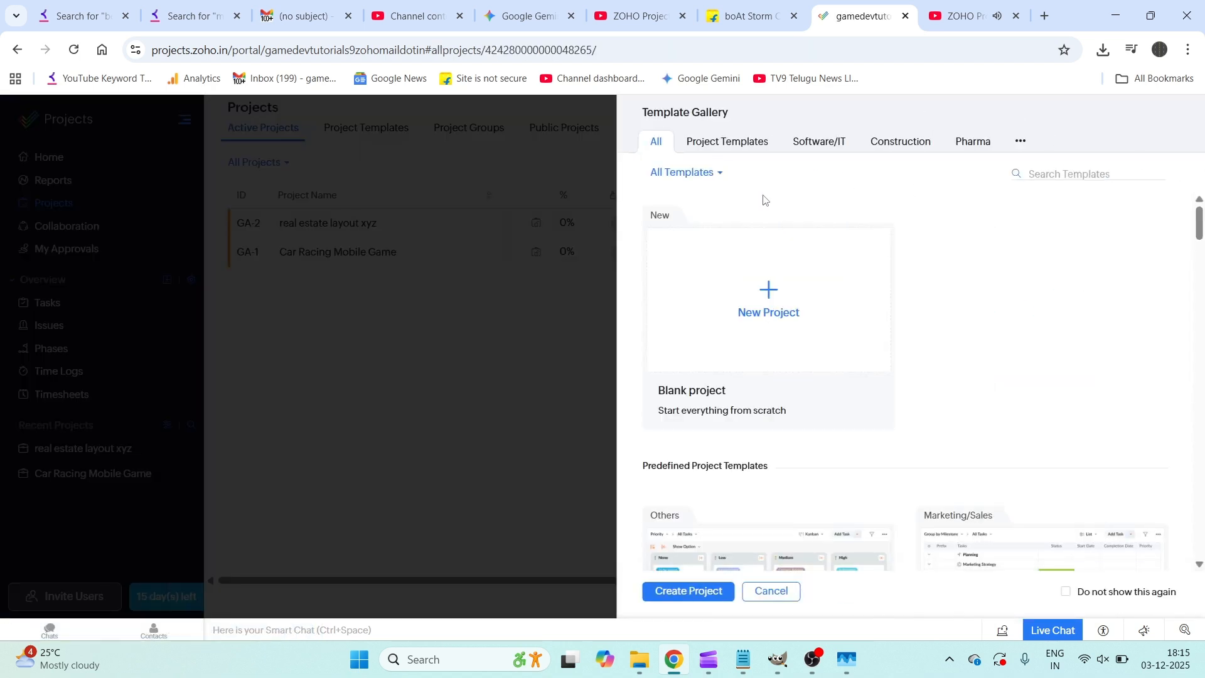
click(765, 300)
click(780, 175)
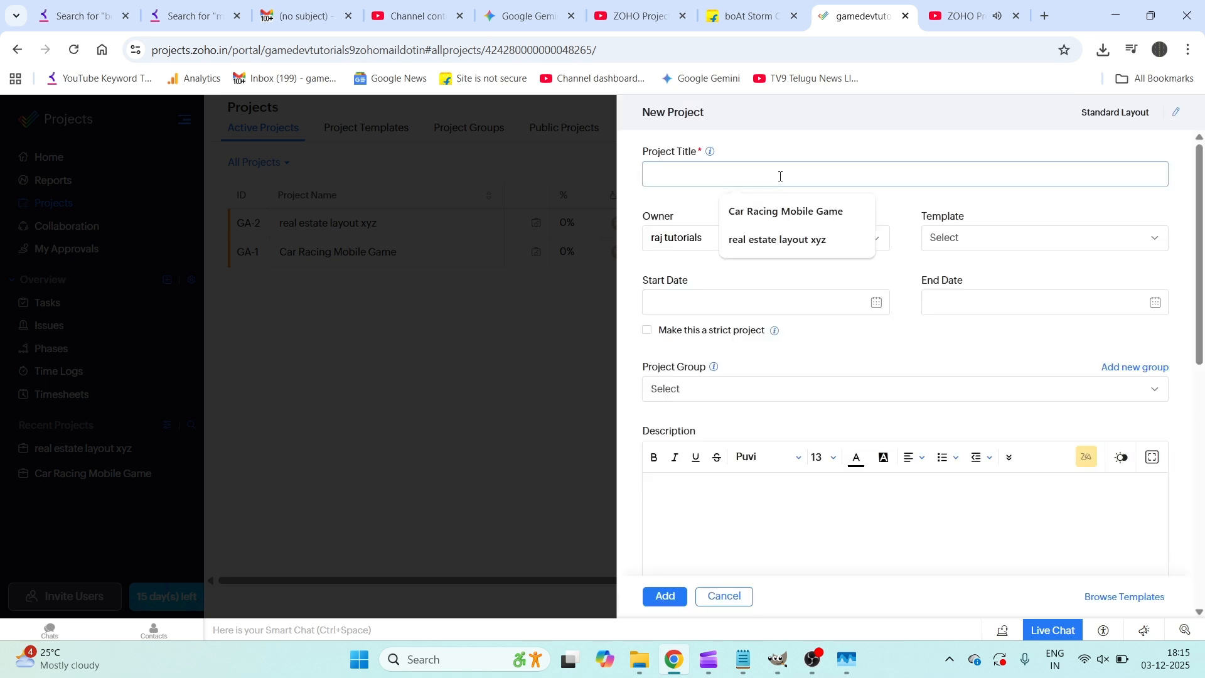
text(123)
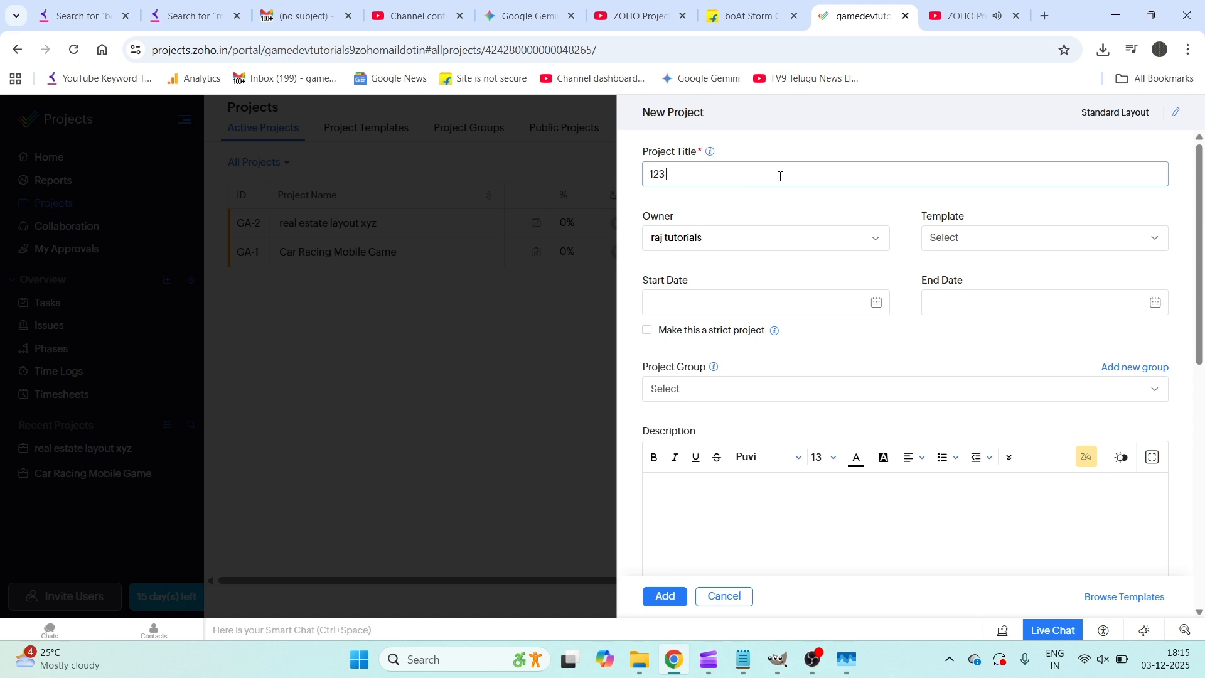
text( real)
text( ests)
text(ate oc)
key(BackSpace)
key(BackSpace)
text(company)
Step: Set its start date to 5 December 2025 and end date to 7 January 2026
click(868, 310)
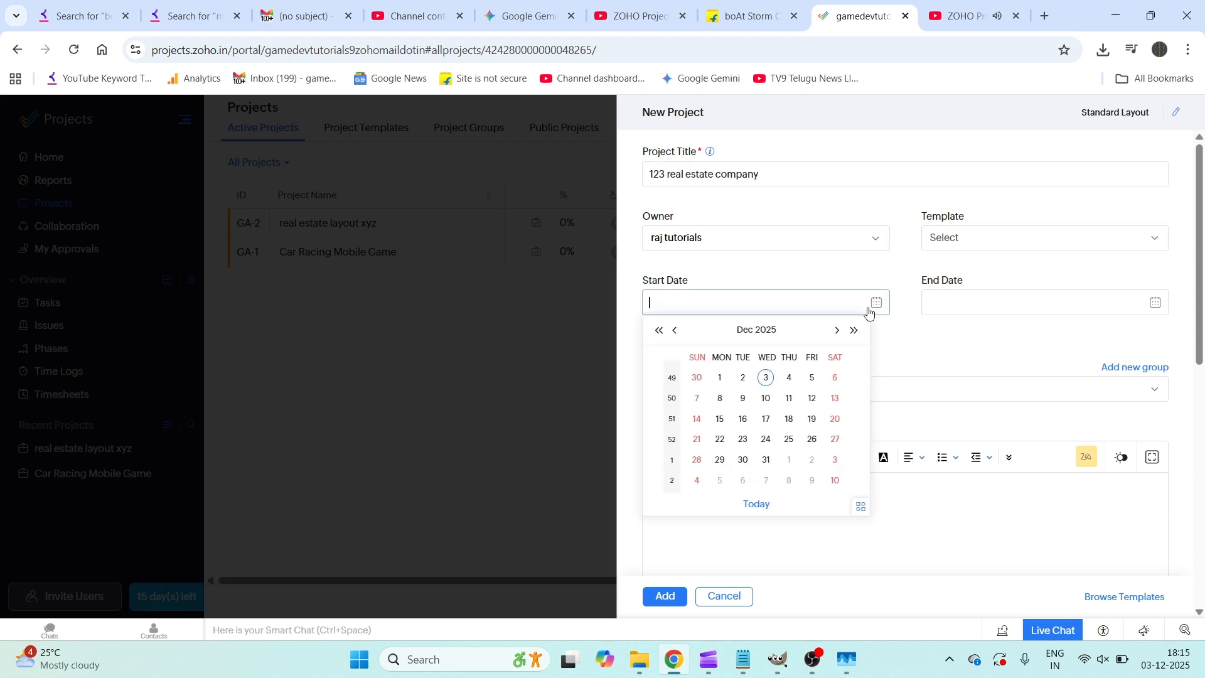
click(812, 378)
click(1155, 303)
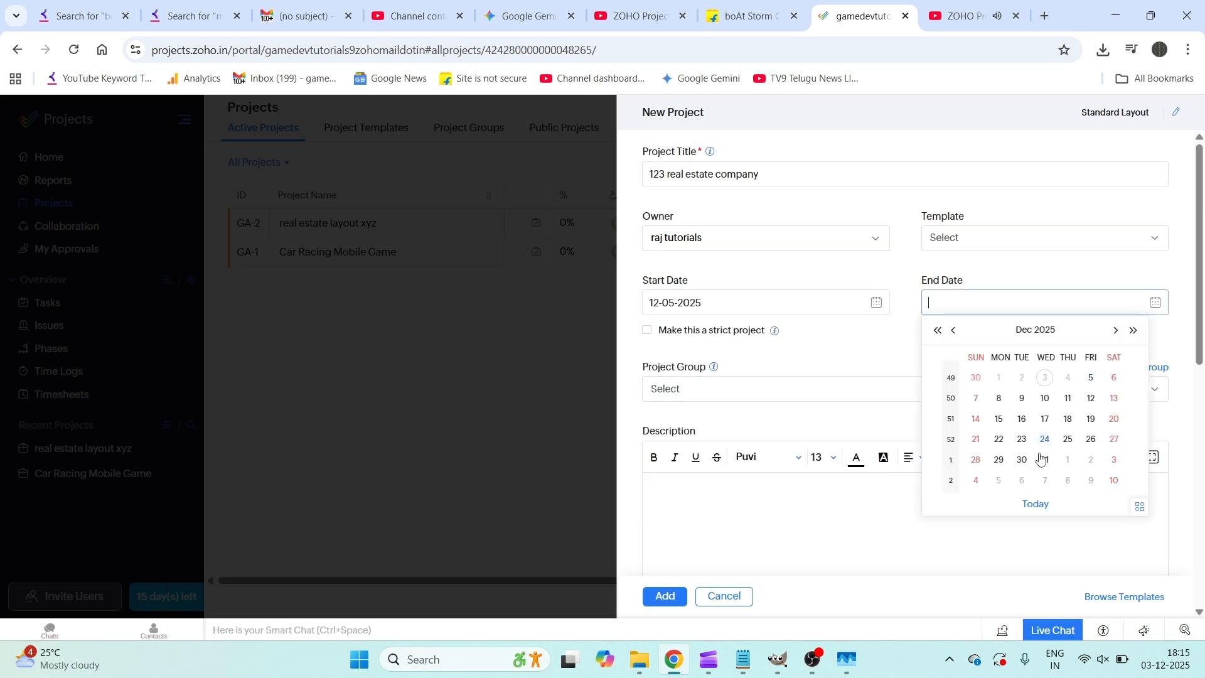
click(1045, 480)
Step: Place it in the real estate projects group, make it Public, and create it
click(843, 391)
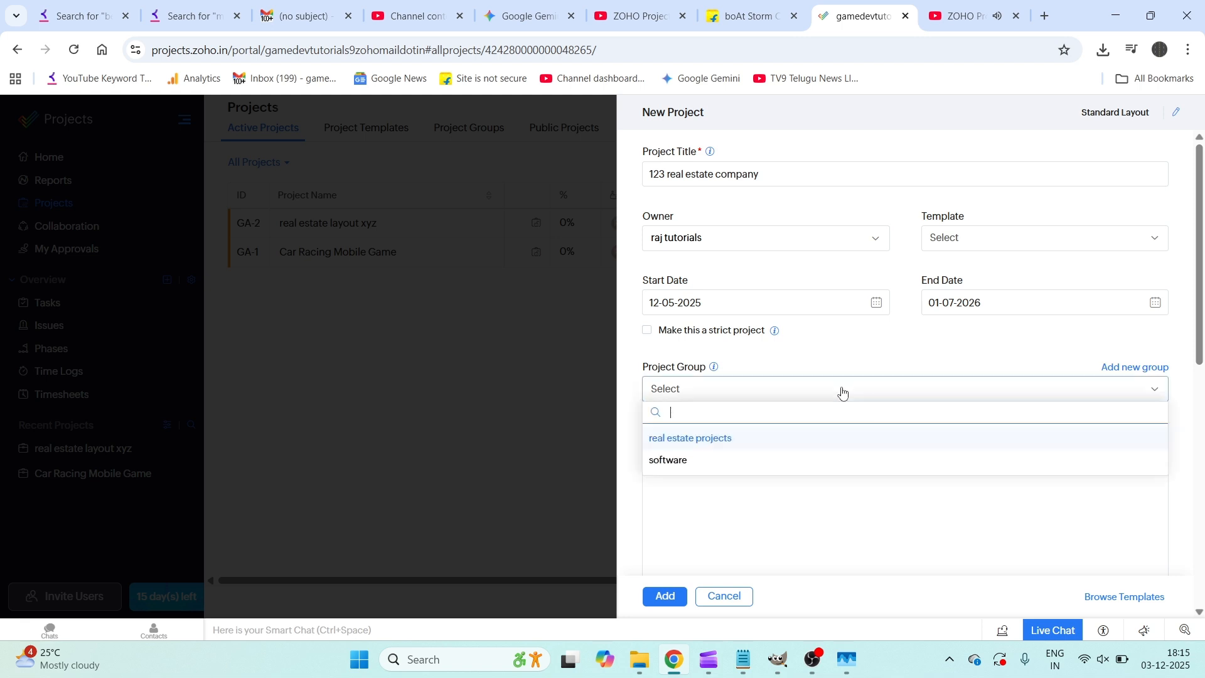
click(708, 441)
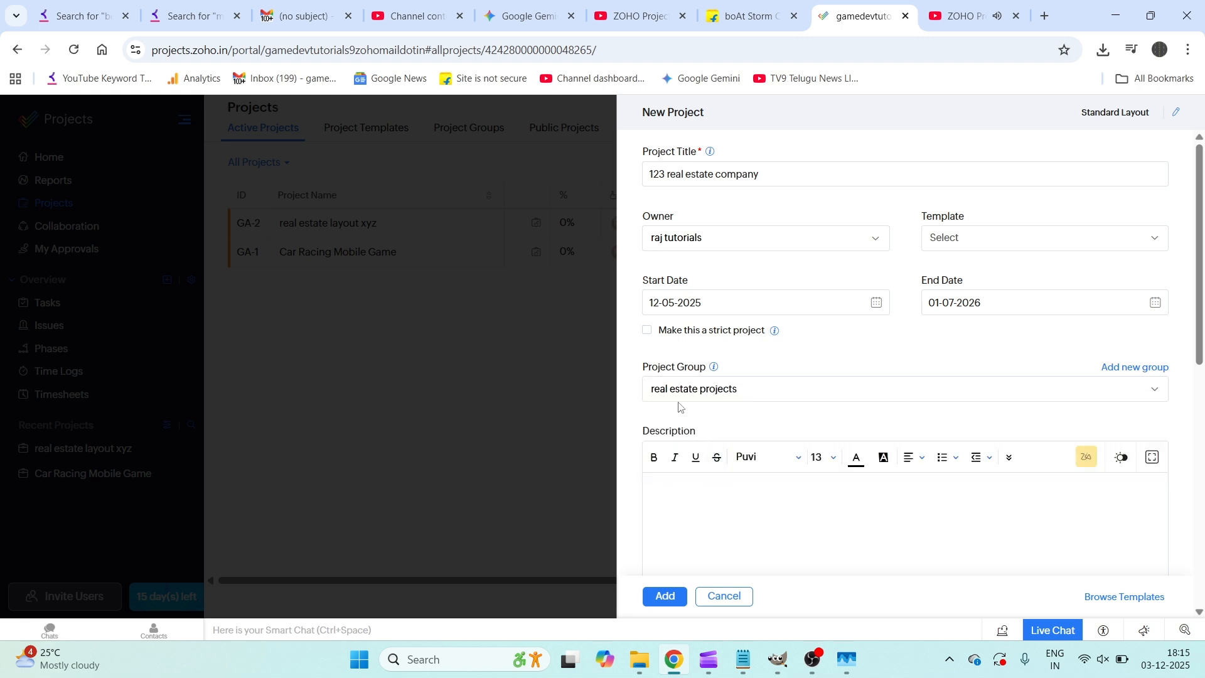
scroll(680, 406, down, 10)
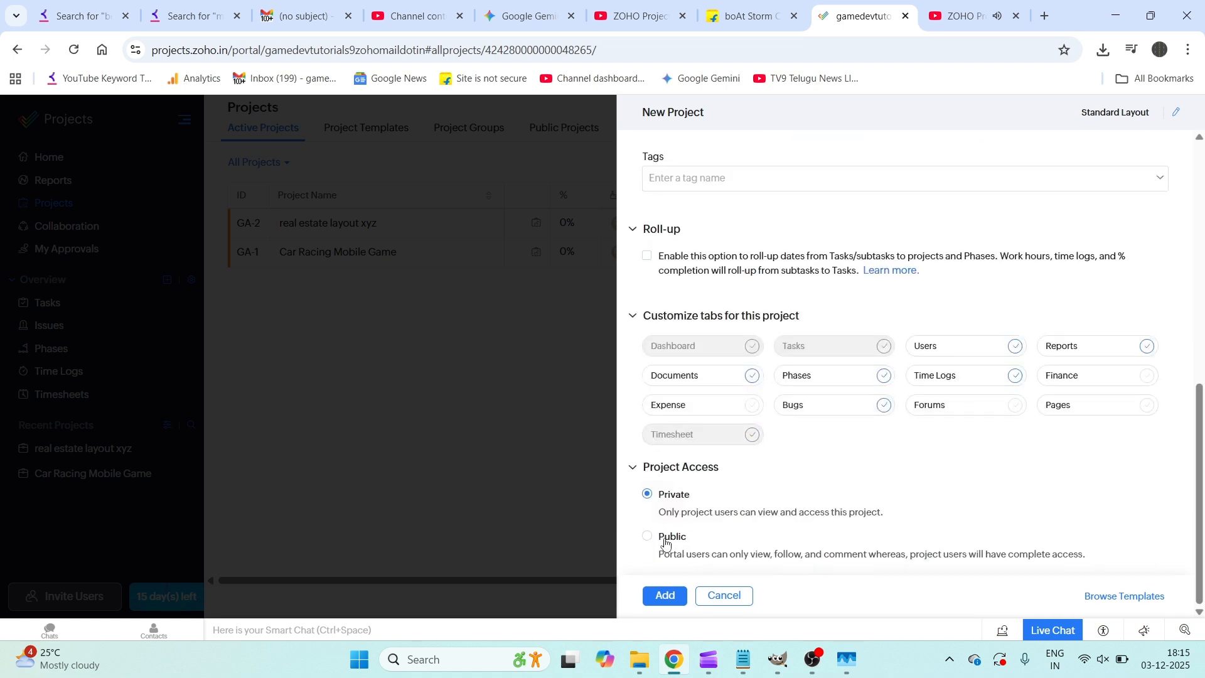
click(666, 541)
click(666, 596)
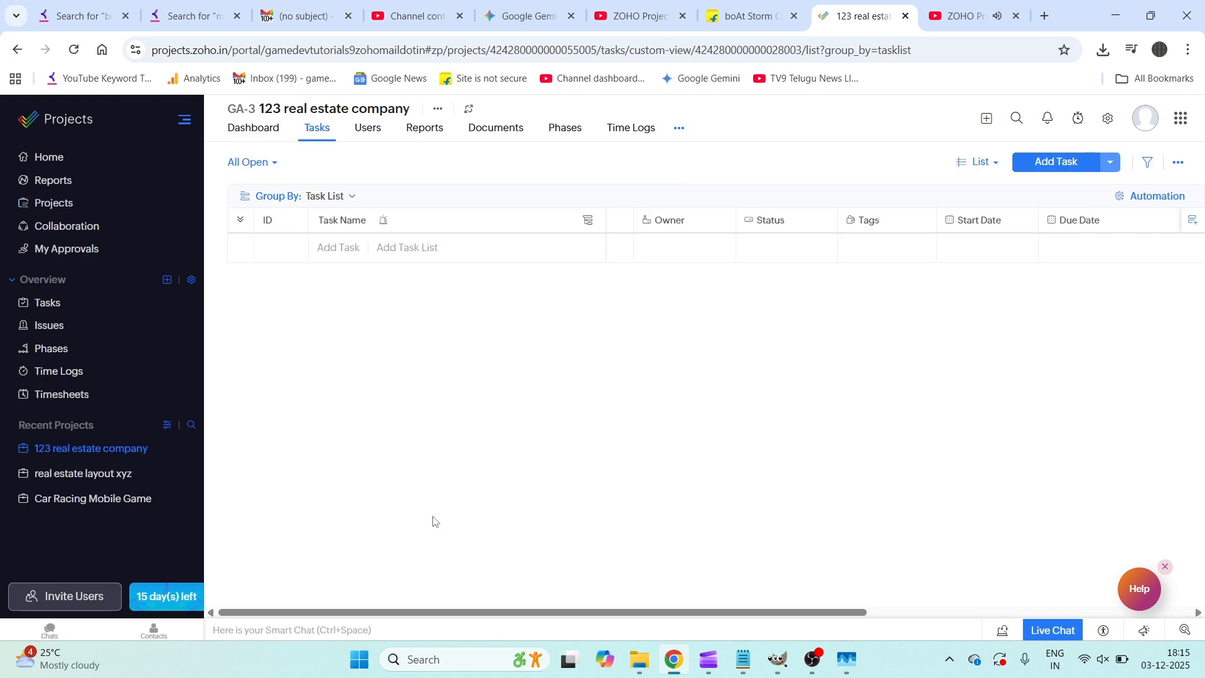
click(71, 208)
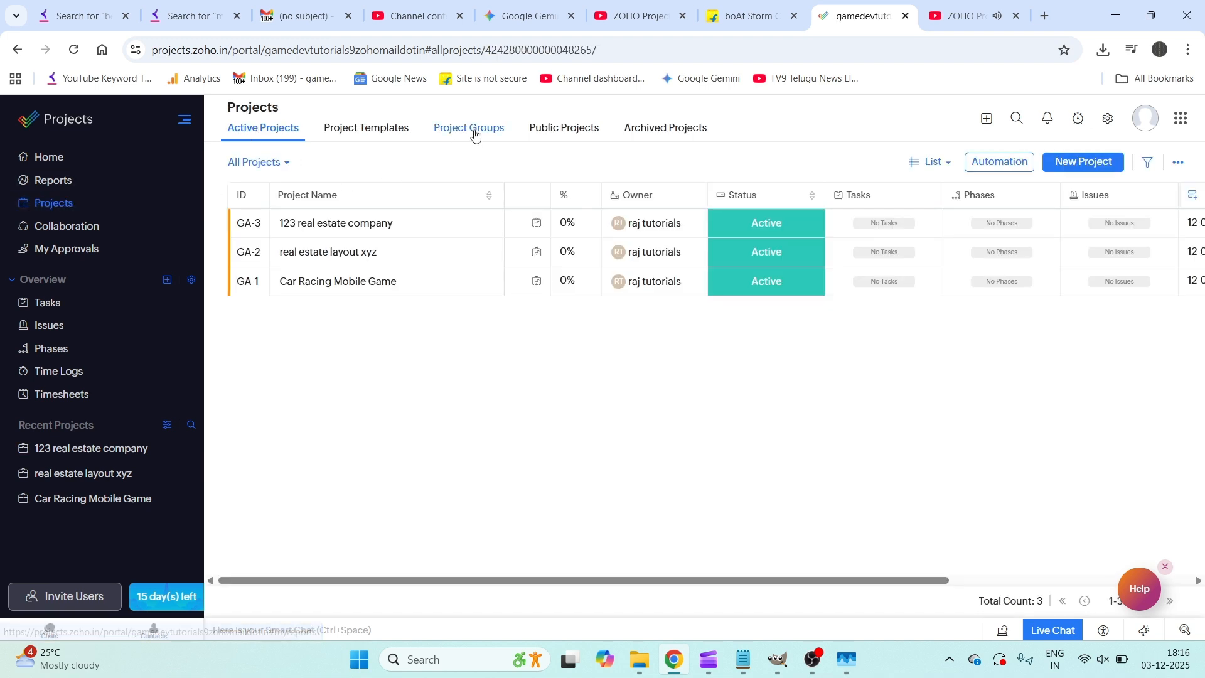
Step: Confirm the real estate projects group holds both new projects, then return to Active Projects
click(475, 133)
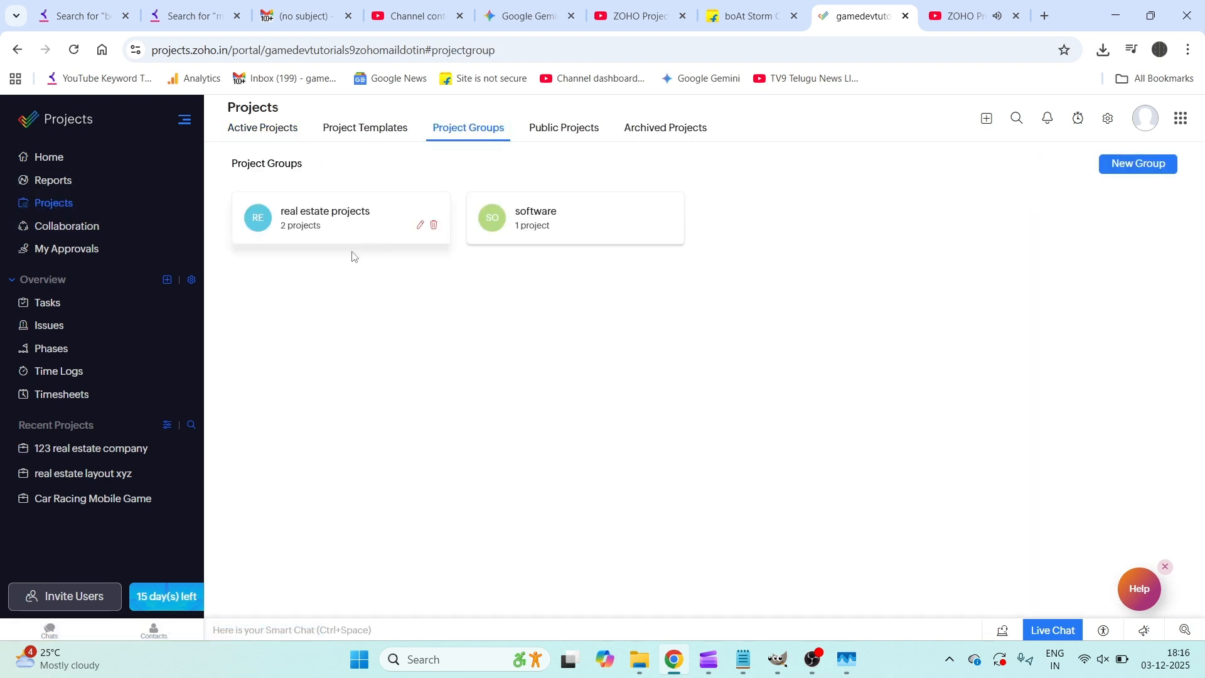
click(344, 237)
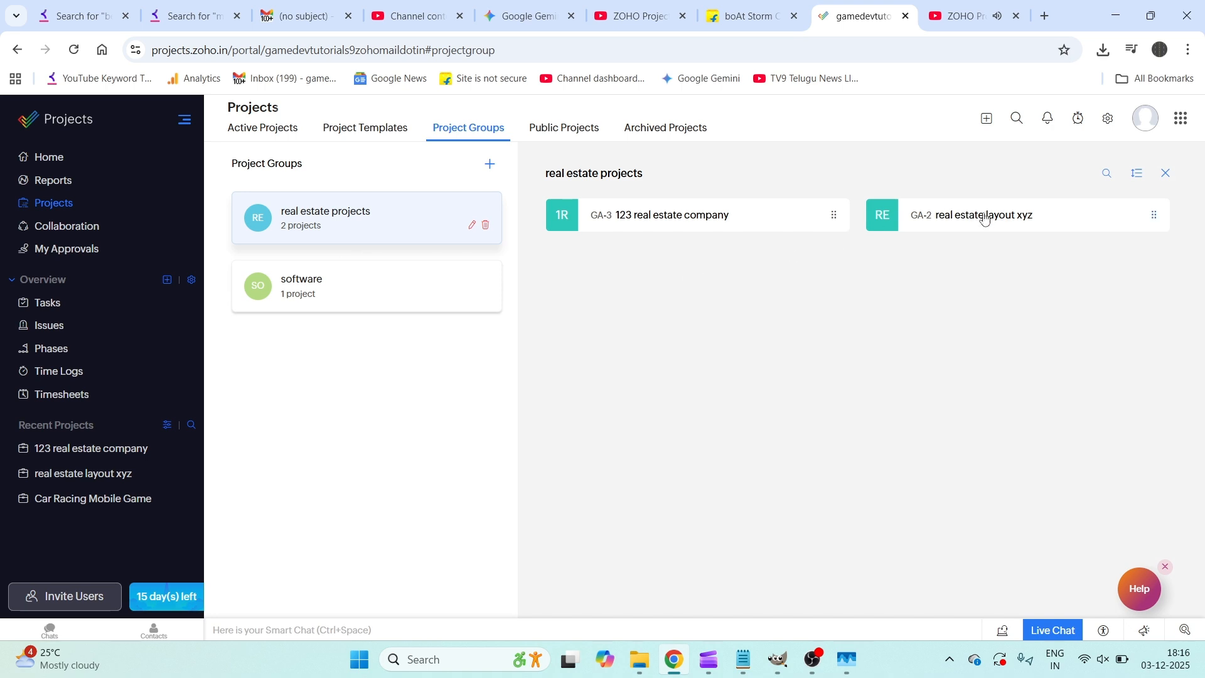
click(718, 224)
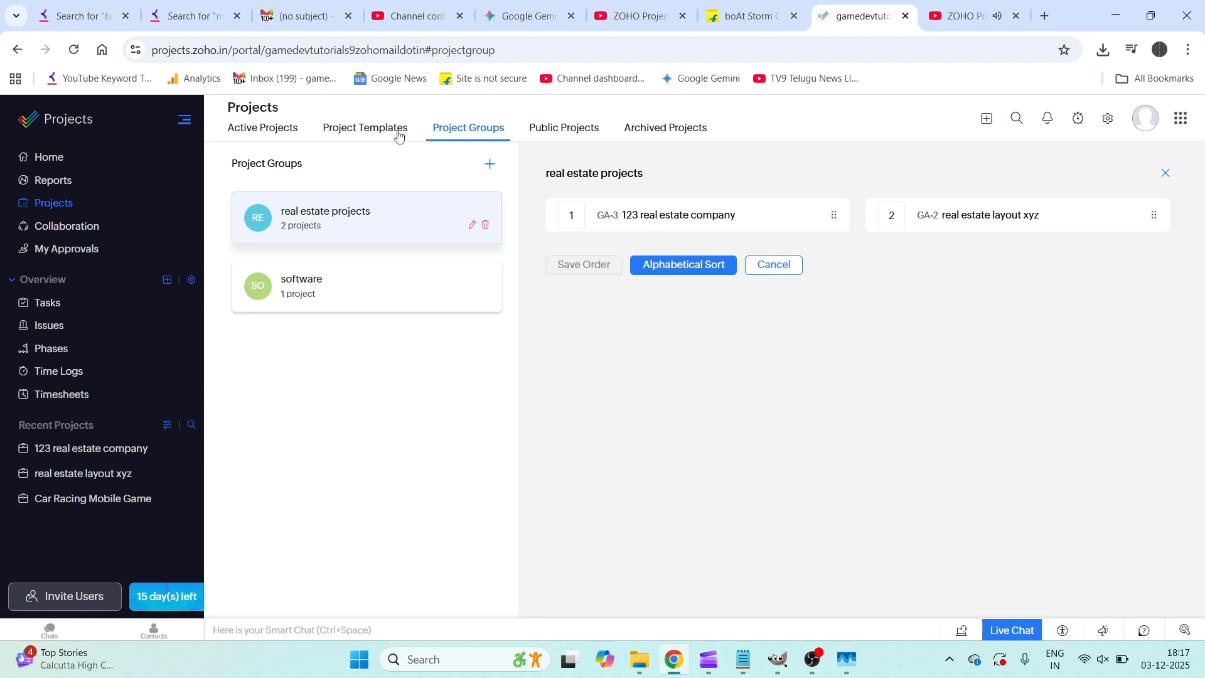
click(285, 129)
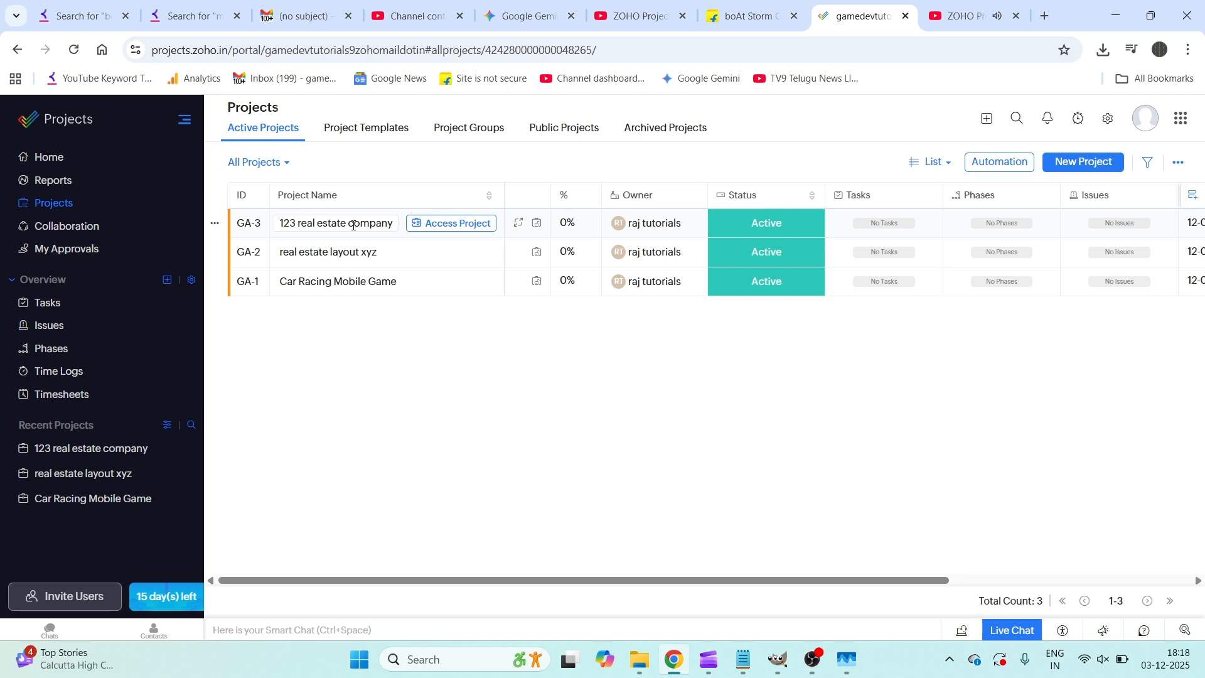
click(441, 223)
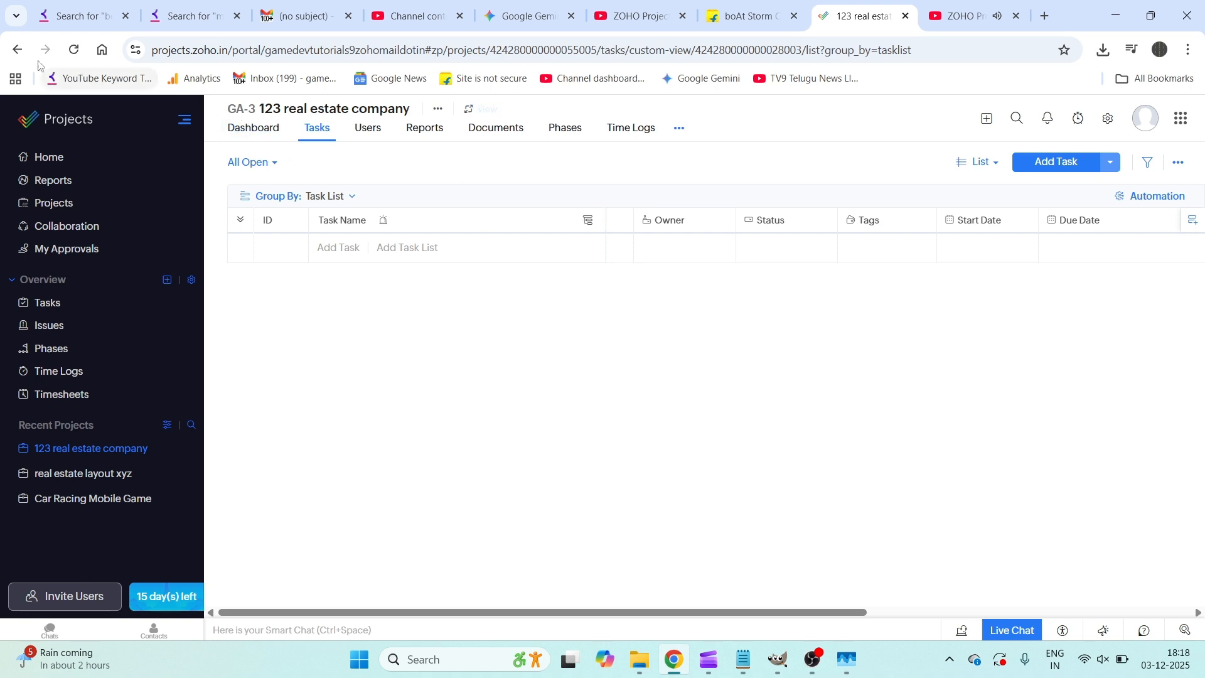
click(14, 53)
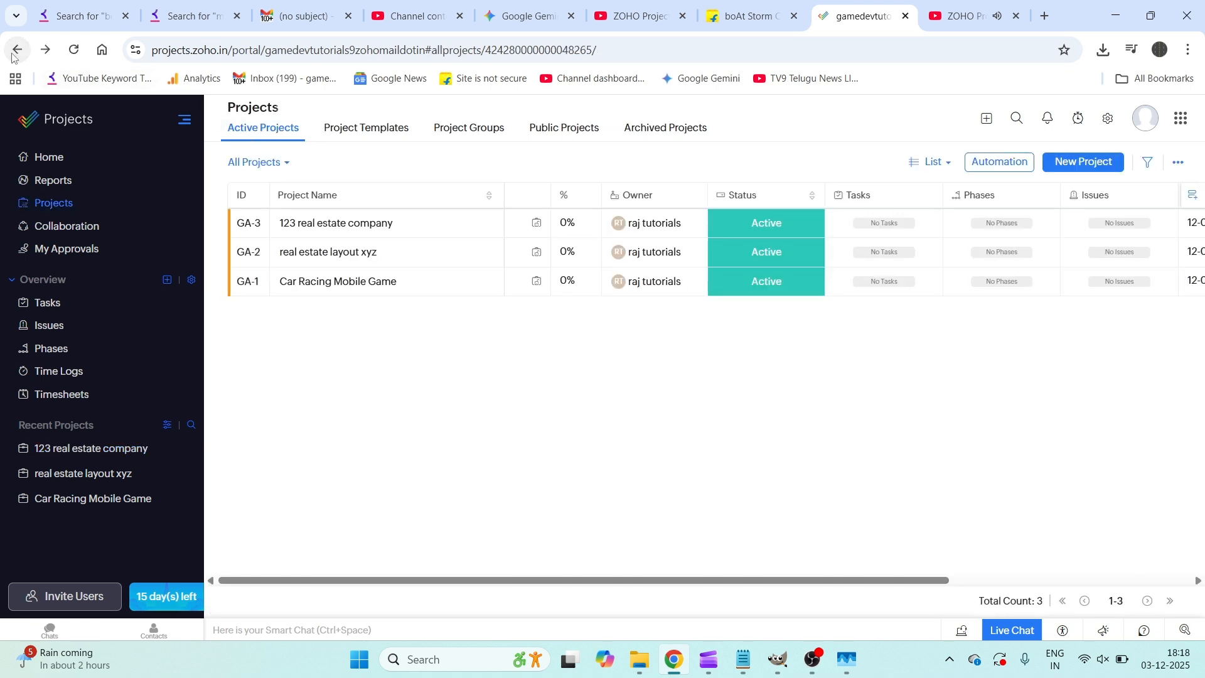
click(472, 127)
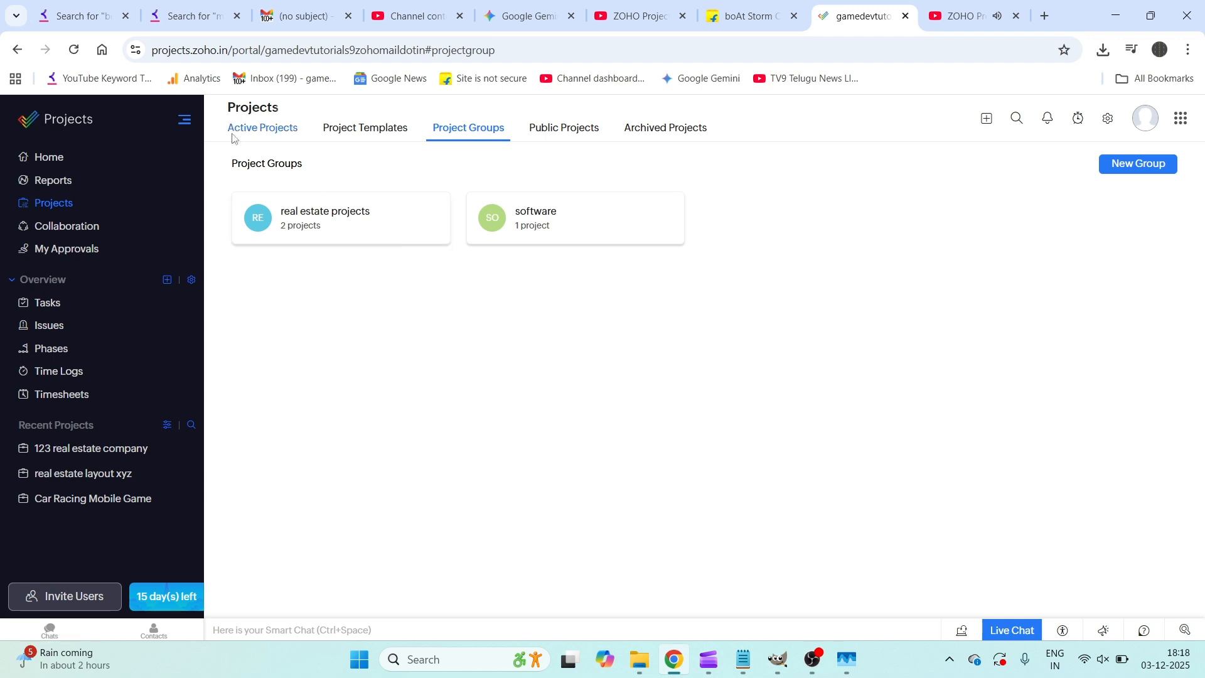
click(257, 129)
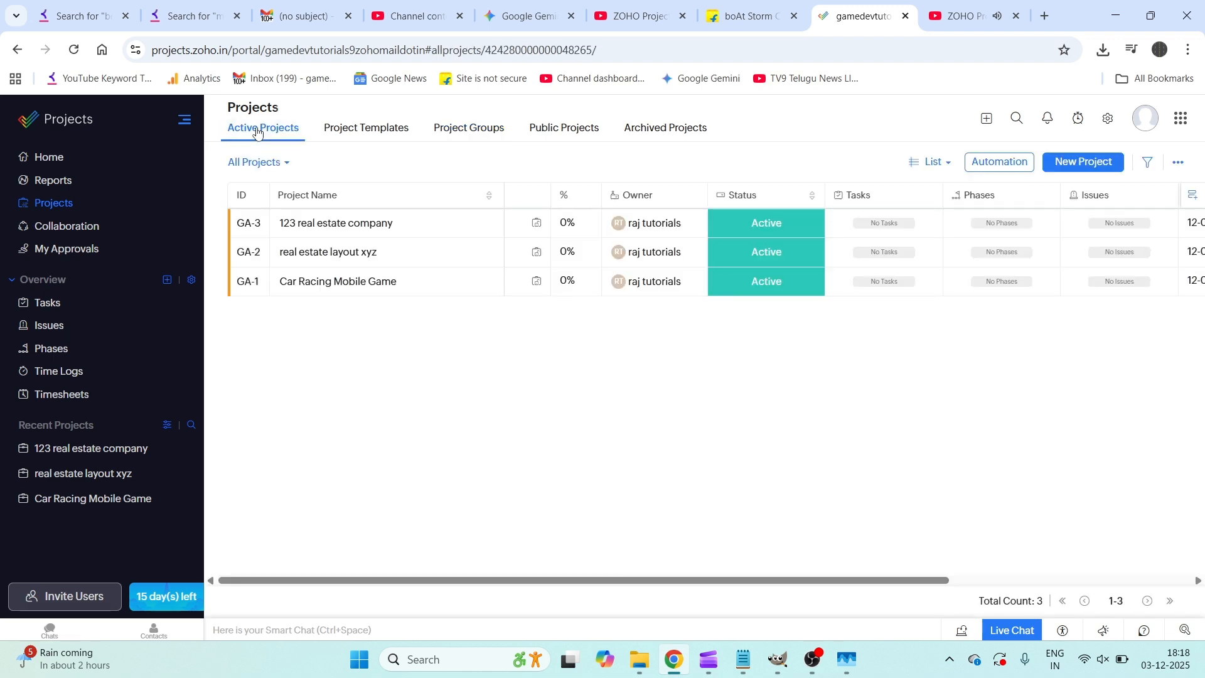